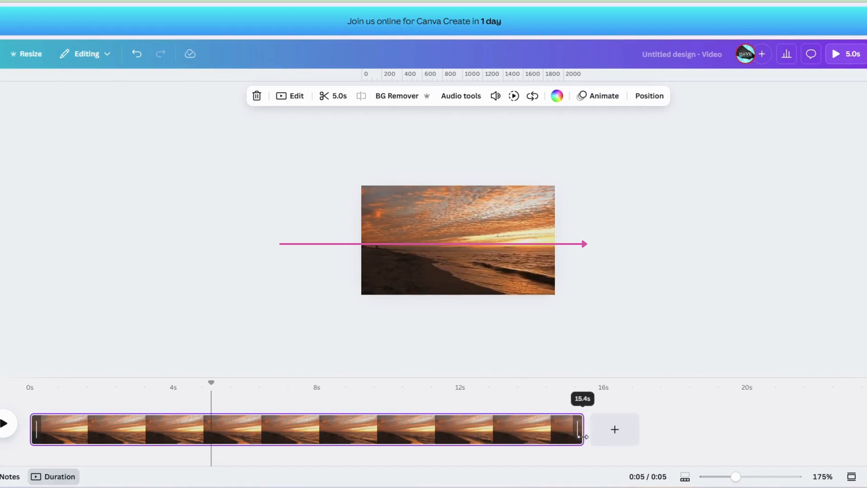
Step: Scrub the playhead back through the sunset clip to just before the 5-second mark
left_click(416, 433)
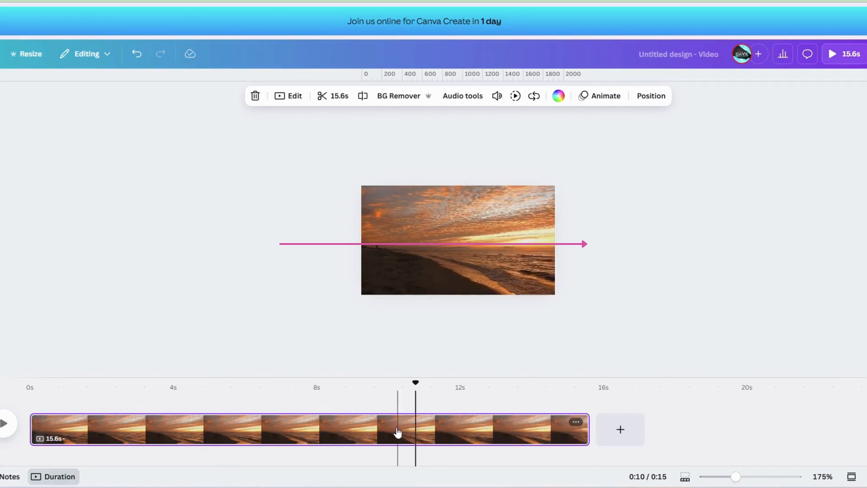
left_click(382, 436)
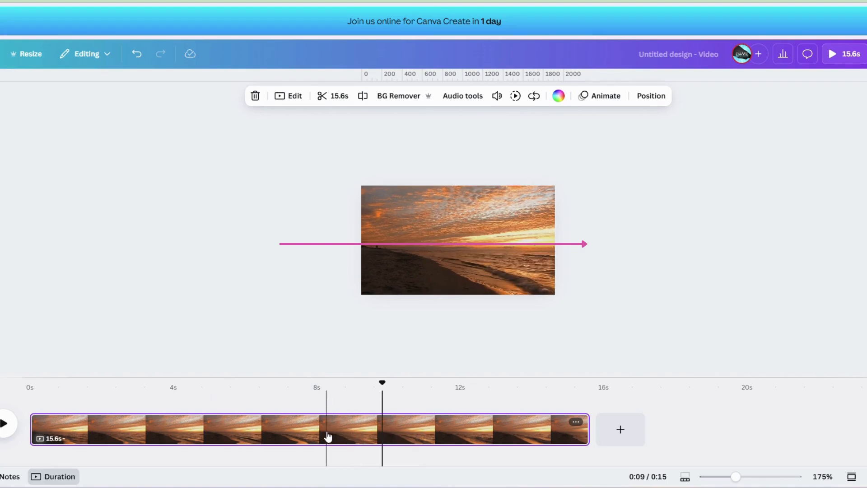
left_click(326, 437)
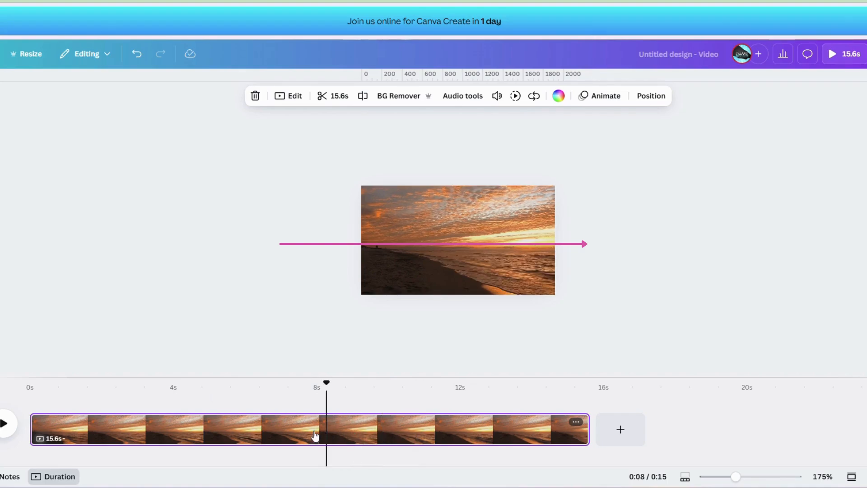
left_click(253, 427)
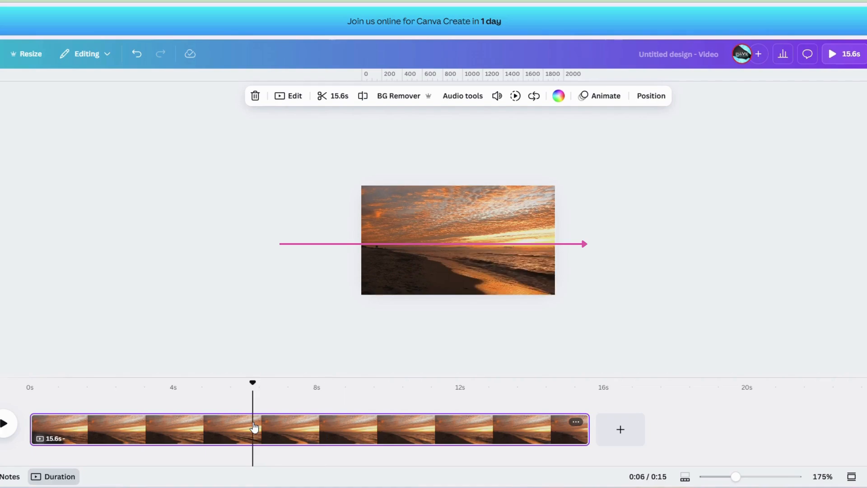
left_click(205, 425)
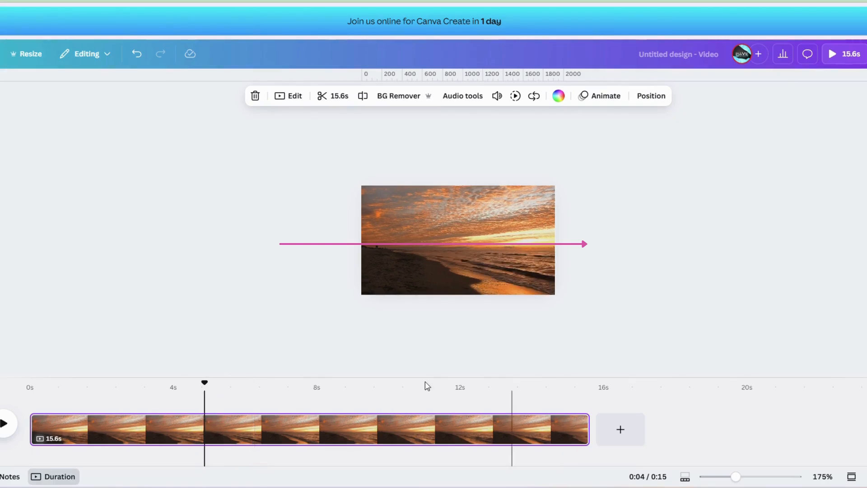
Step: Switch the zoom control from thumbnails to the page and back to thumbnails
left_click(685, 480)
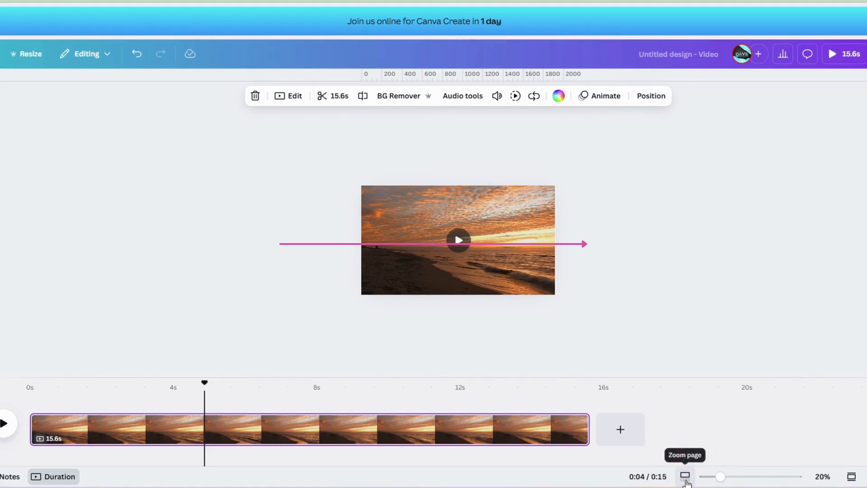
left_click(686, 479)
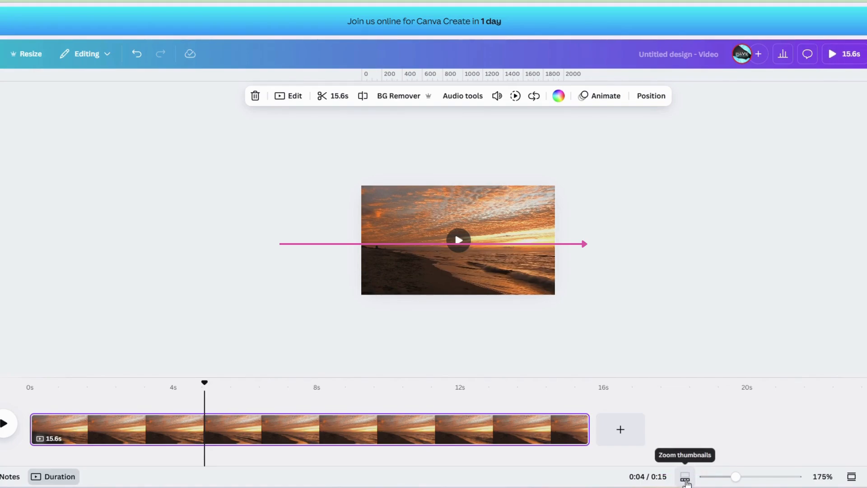
Step: Trim the end of the sunset clip to a length of 15.2 seconds and place the playhead at about 3 seconds
left_click_drag(586, 430, 567, 431)
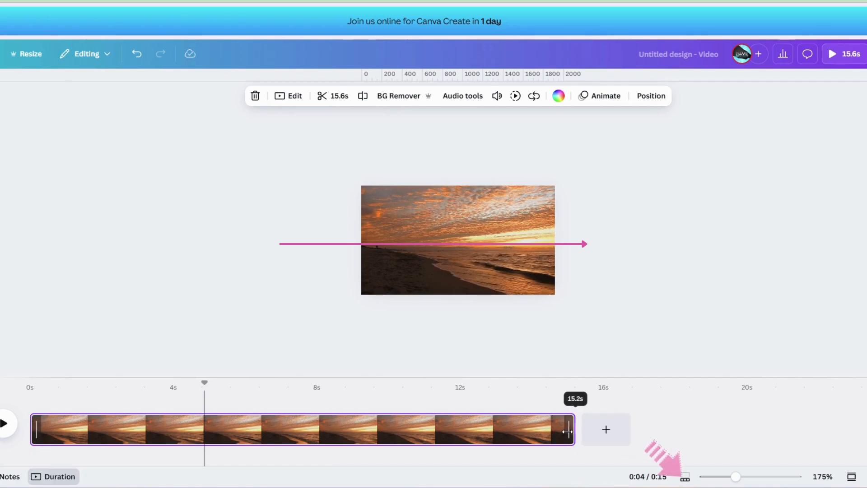
left_click_drag(568, 431, 568, 432)
left_click_drag(568, 431, 568, 431)
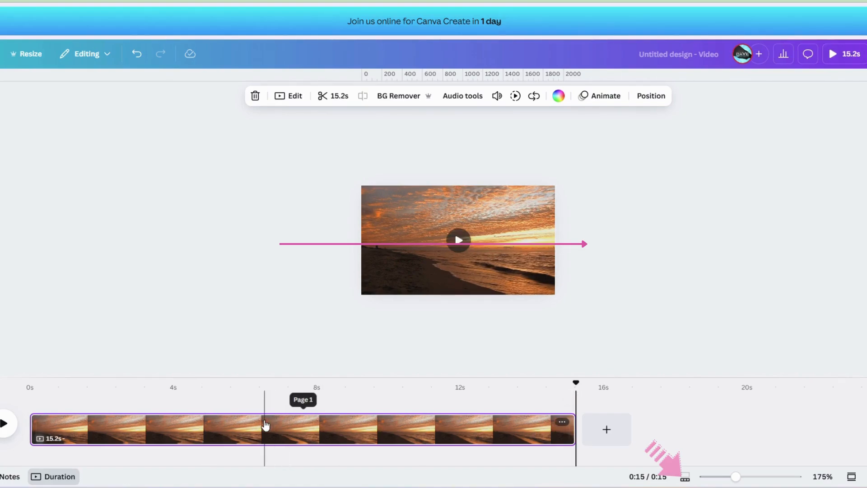
left_click(144, 438)
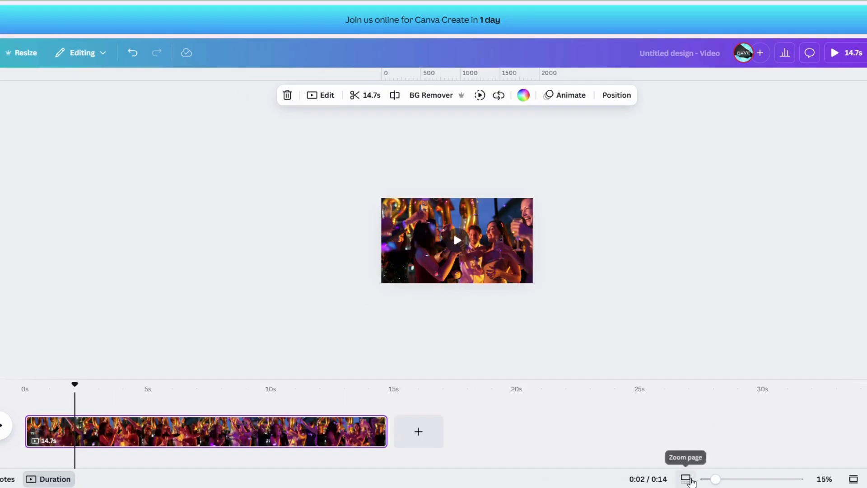
Step: Zoom the page to about 120% and move the playhead forward to about 4 seconds in the party clip
left_click(686, 479)
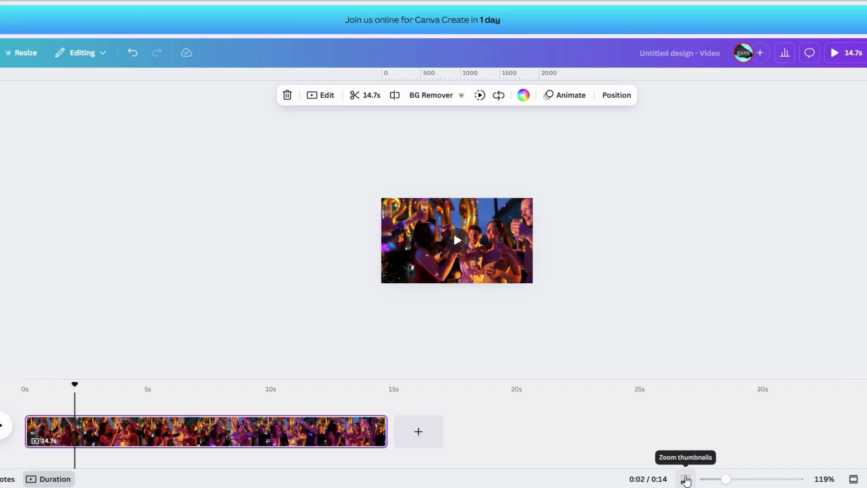
left_click(686, 479)
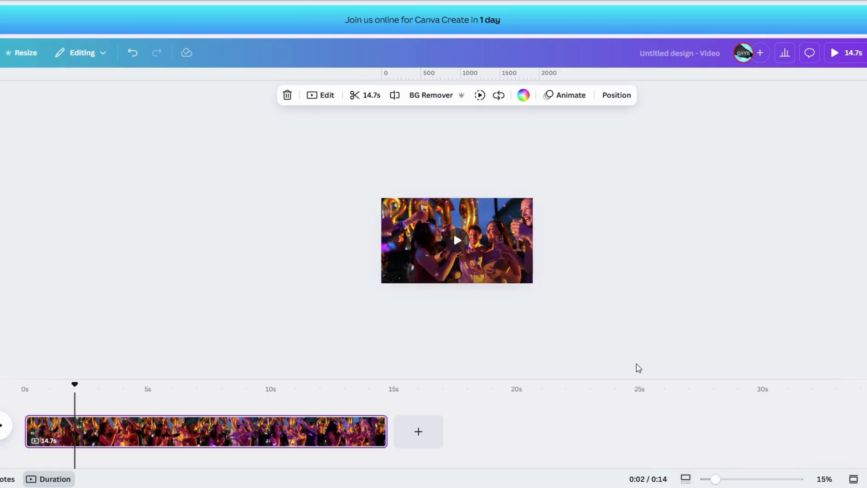
left_click(744, 479)
left_click(764, 478)
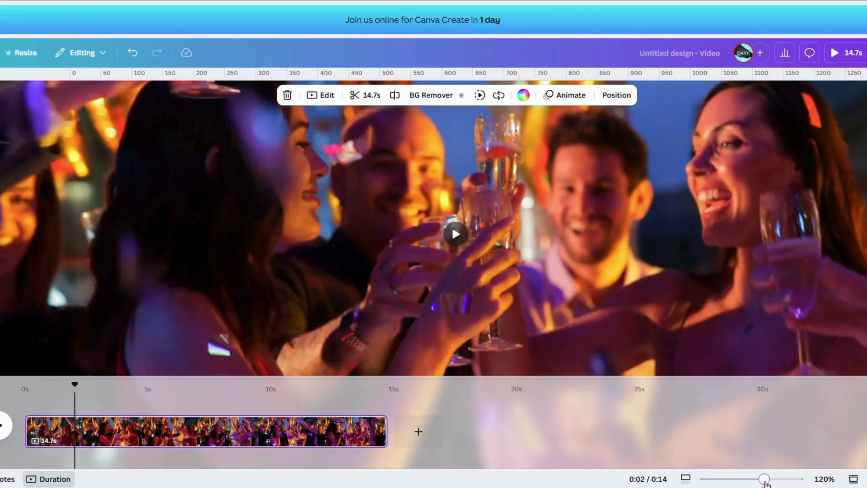
left_click_drag(74, 385, 131, 390)
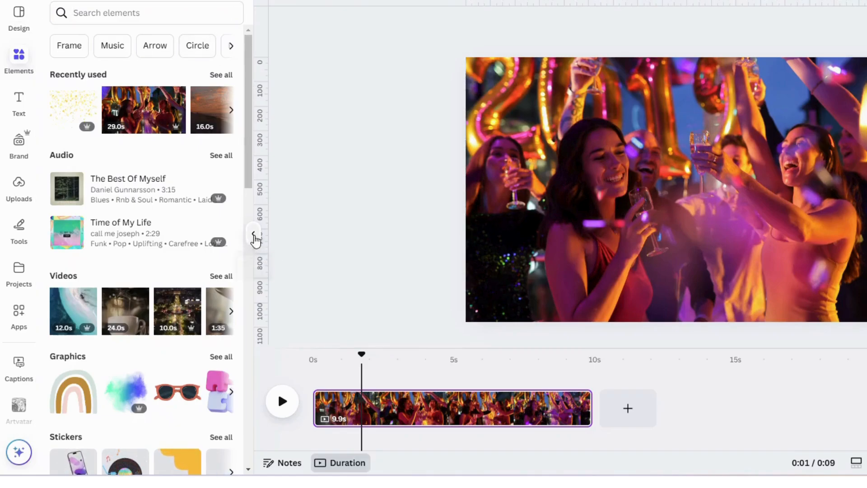
Step: Hide the element library to enlarge the editing area and bring the library back
left_click(254, 236)
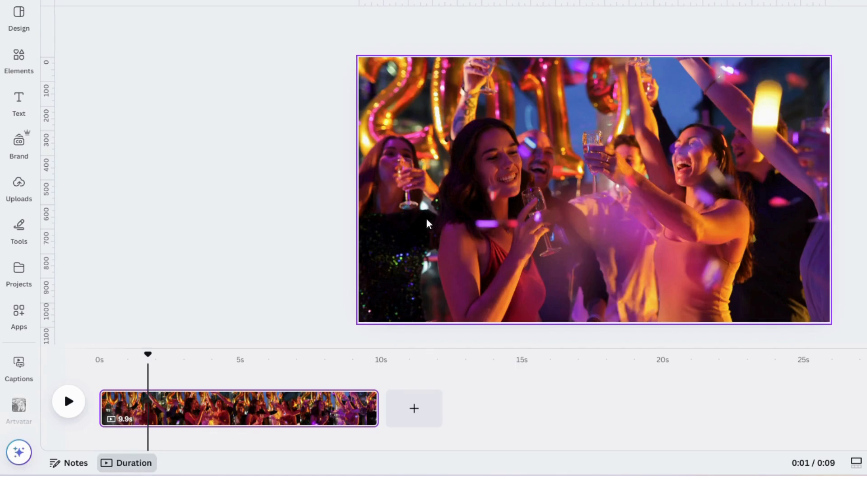
left_click(13, 70)
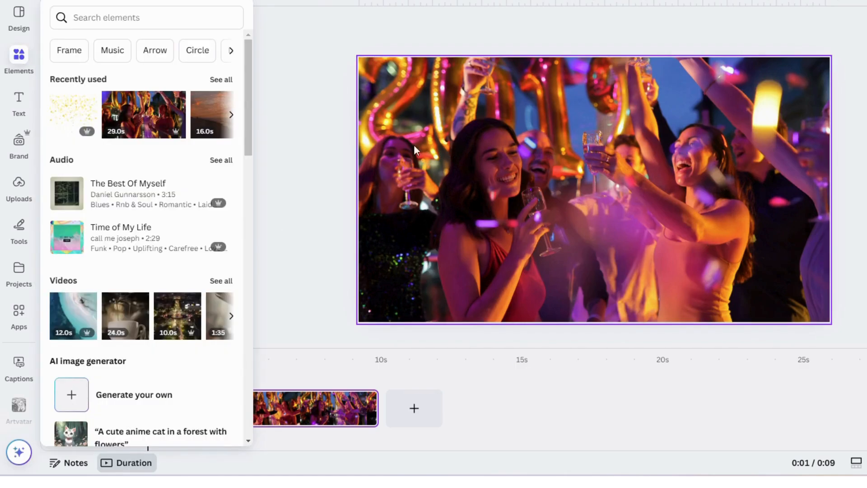
left_click(298, 86)
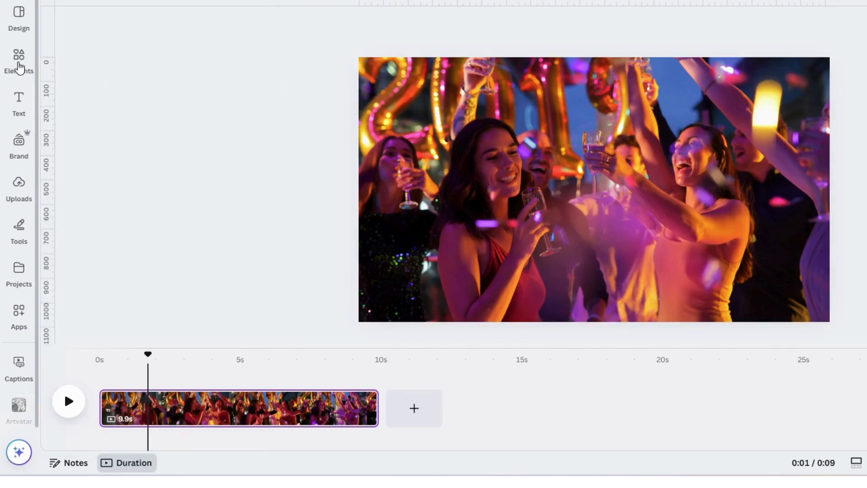
left_click(19, 63)
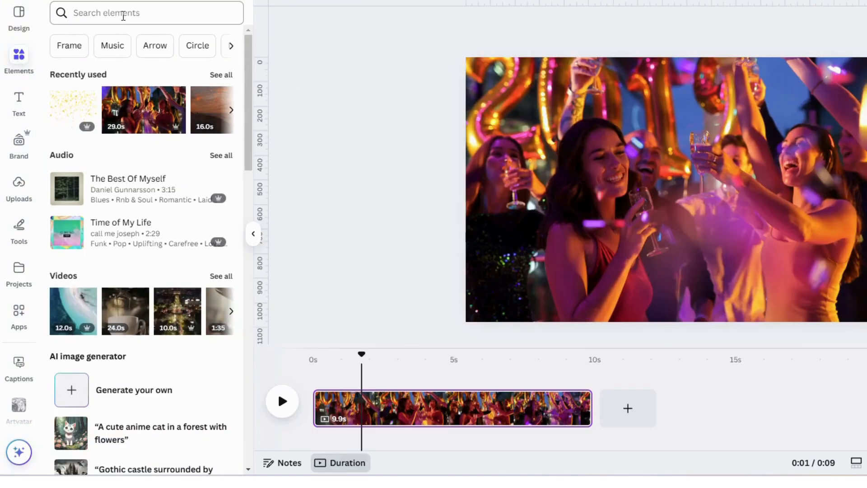
Step: Add the green "glow up" font combination to the party video page
left_click(27, 107)
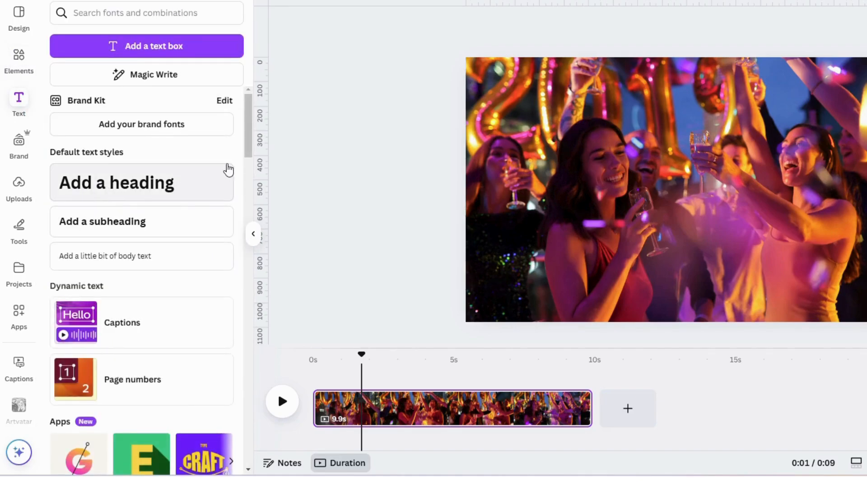
scroll(229, 199, "down", 7)
scroll(233, 226, "down", 2)
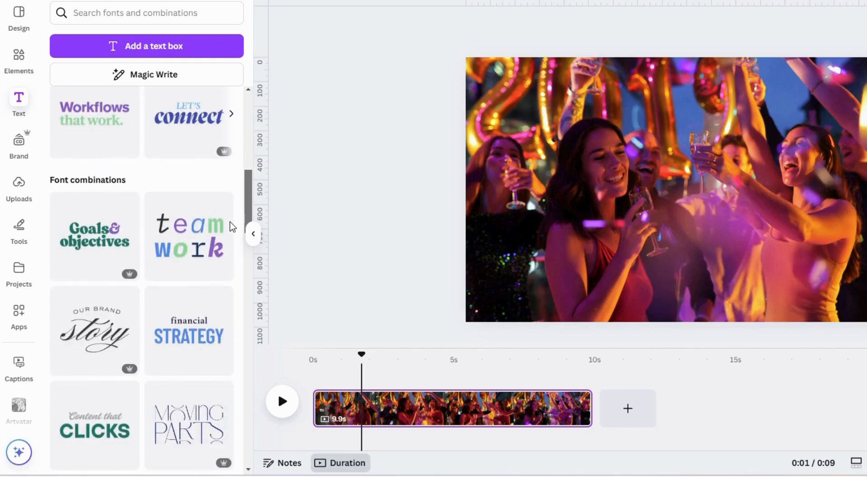
scroll(232, 226, "down", 4)
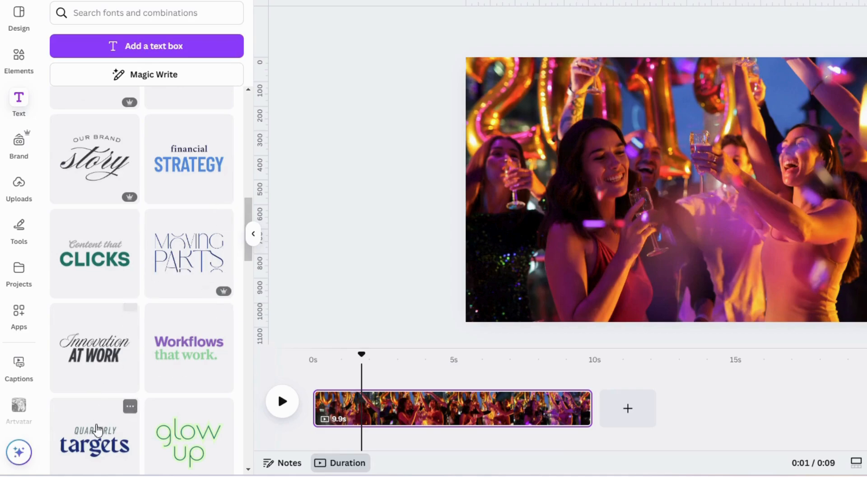
left_click(187, 440)
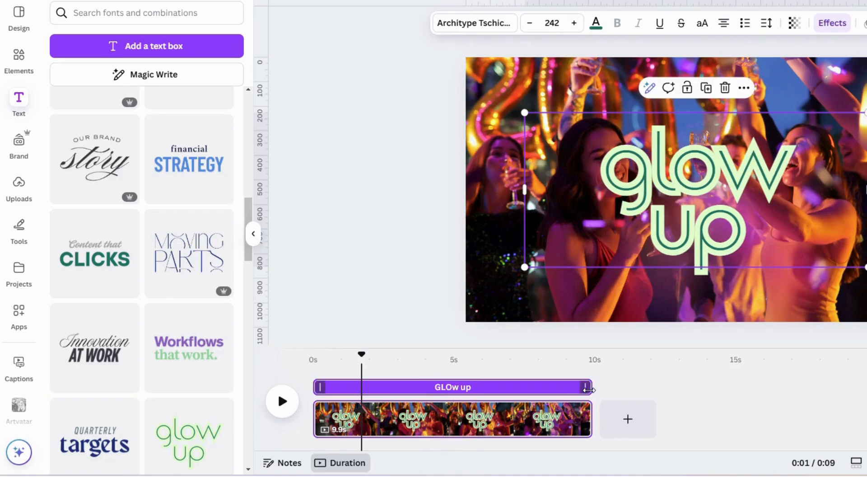
Step: Shorten the "glow up" text's timing to about 3 seconds and place it near the beginning of the timeline
left_click_drag(318, 383, 494, 393)
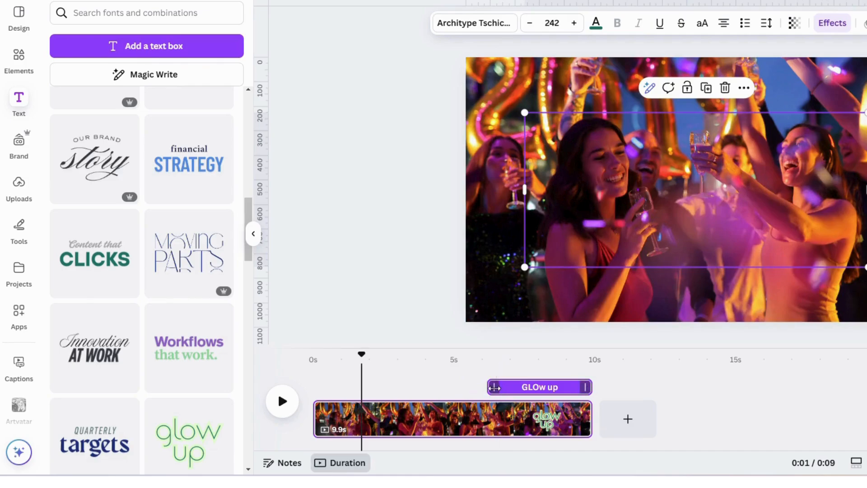
left_click_drag(568, 399, 391, 402)
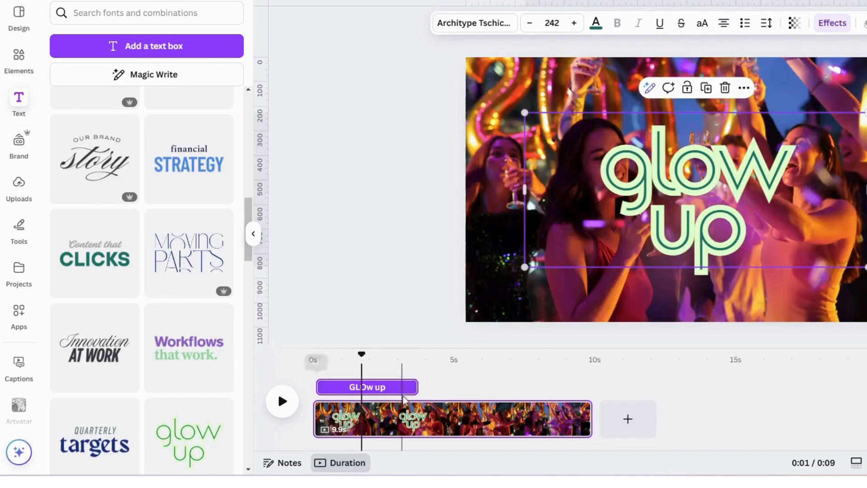
left_click_drag(411, 387, 422, 387)
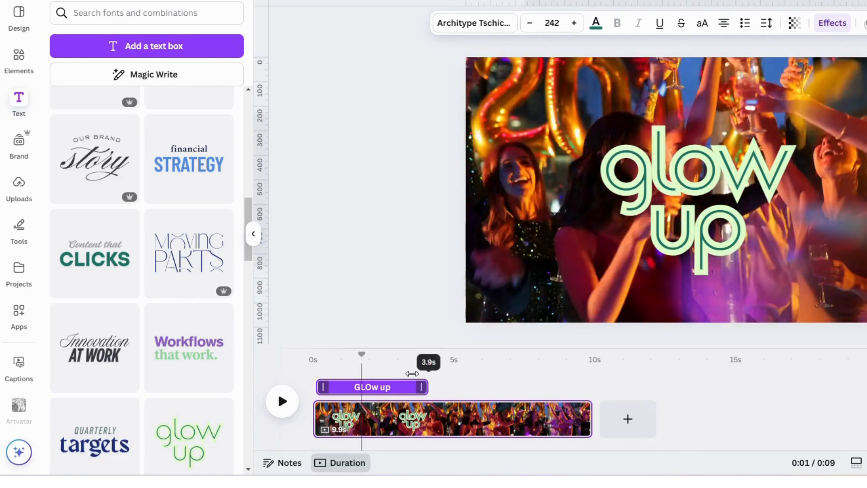
left_click(18, 56)
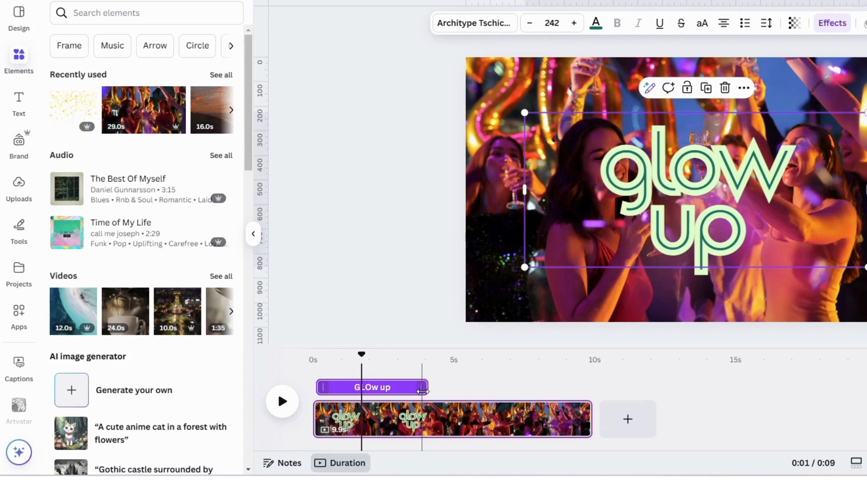
left_click_drag(421, 388, 403, 388)
Step: Search the elements for "Flowers falling" and show all matching graphics
left_click(114, 19)
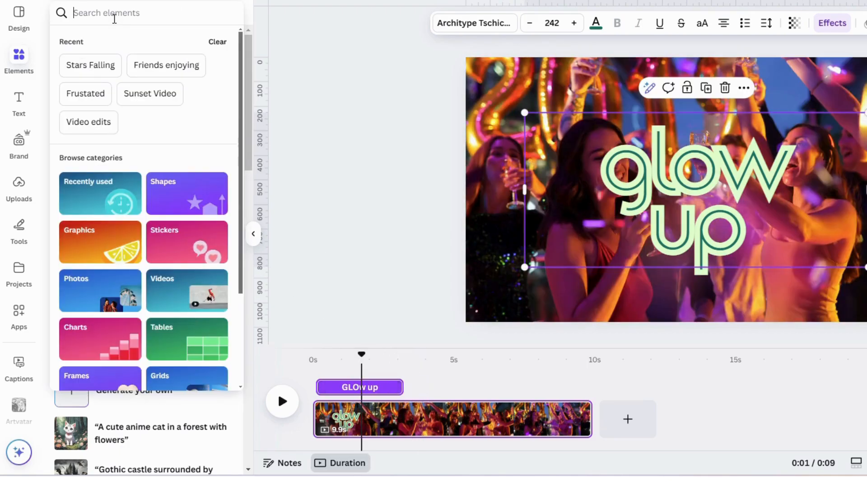
type("Fl")
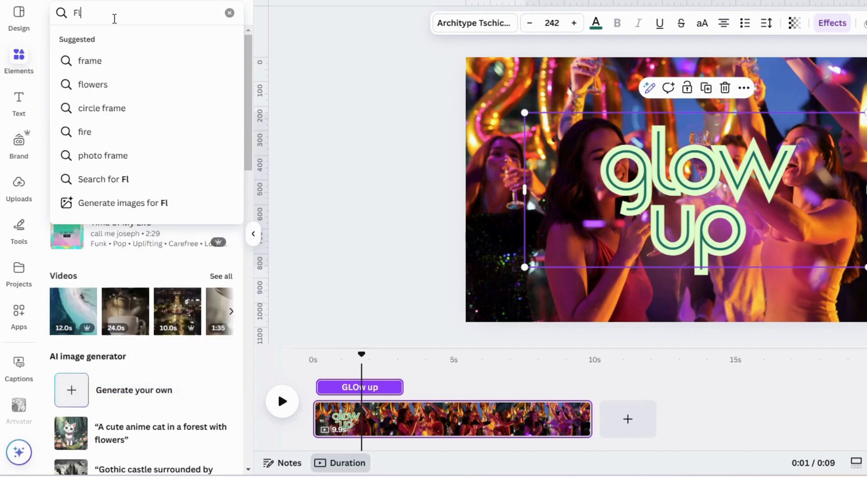
type("owers")
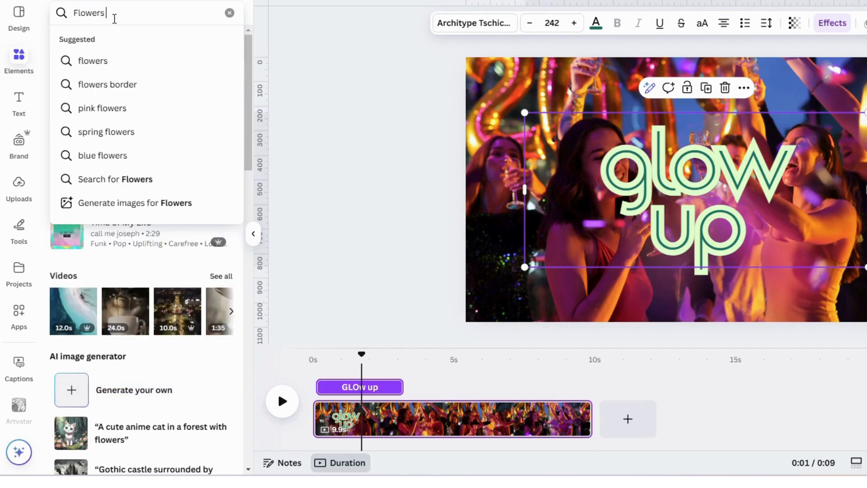
type(" falling")
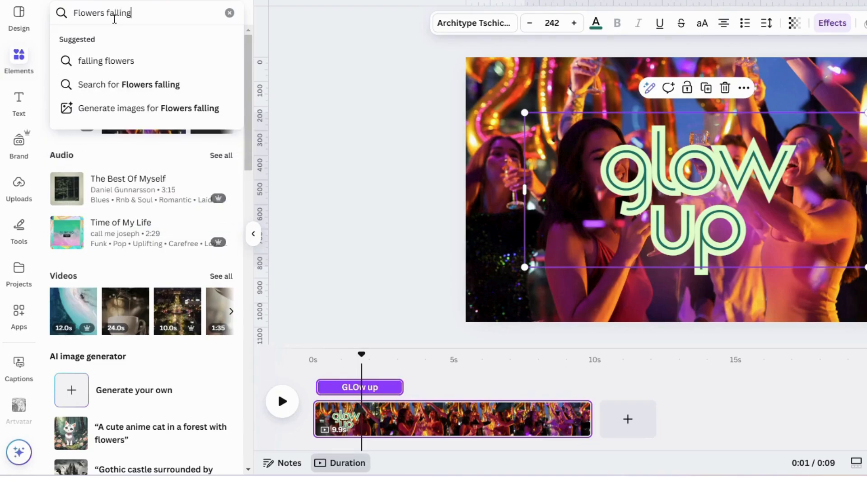
key("Return")
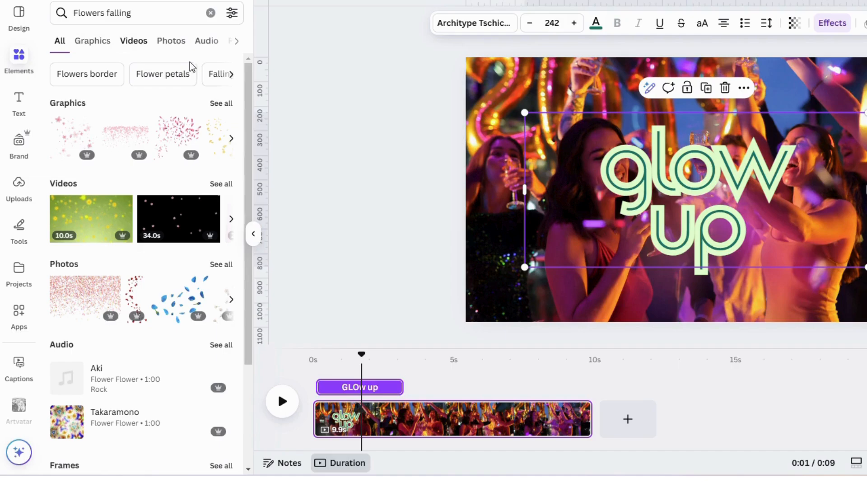
left_click(220, 110)
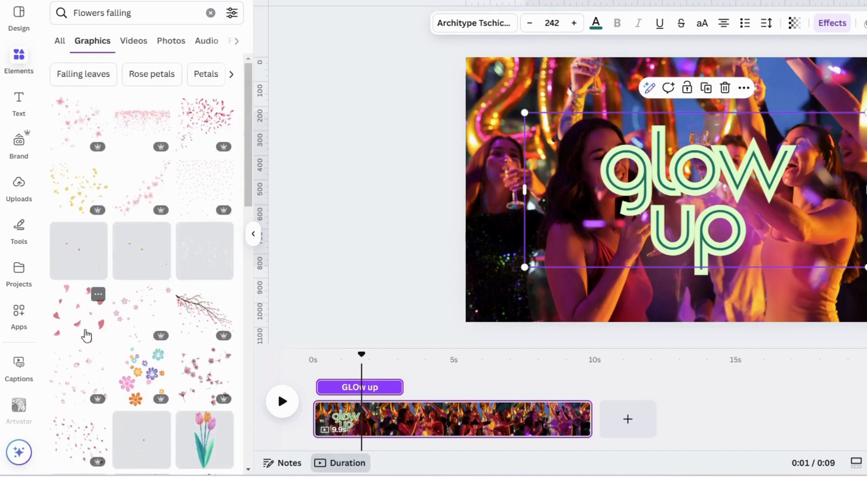
Step: Add the falling pink petals graphic over the "glow up" text and trim its start to where the text ends on the timeline
left_click_drag(86, 335, 559, 296)
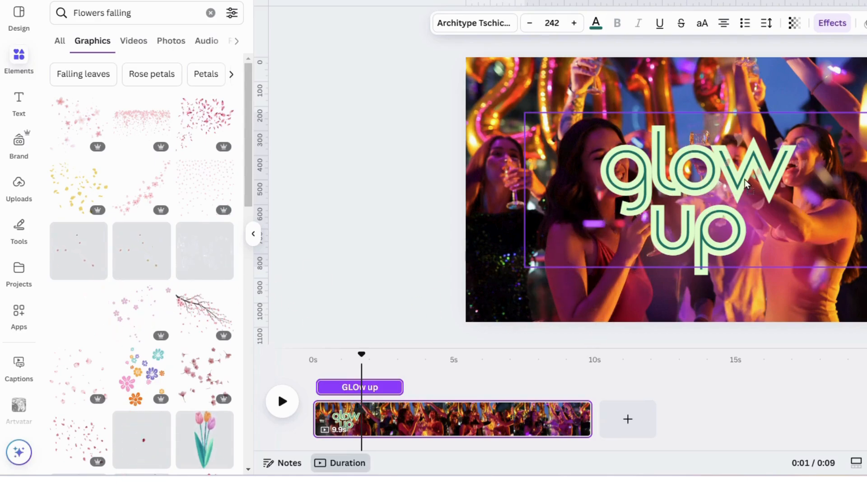
left_click(700, 189)
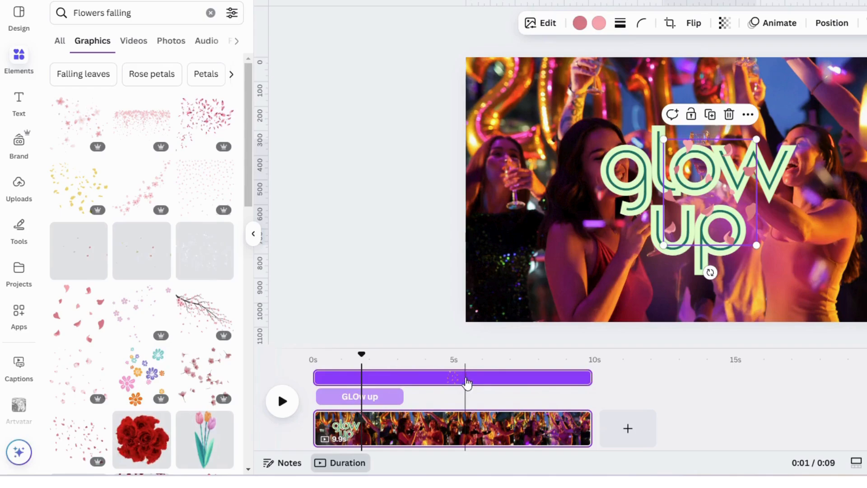
left_click_drag(317, 376, 410, 383)
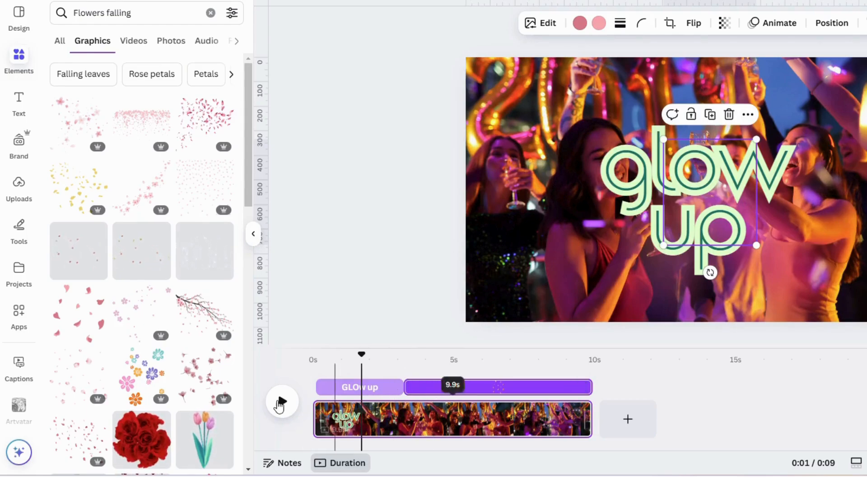
Step: Play the party video from its start and shorten the falling petals graphic to end at about 7 seconds
left_click(331, 395)
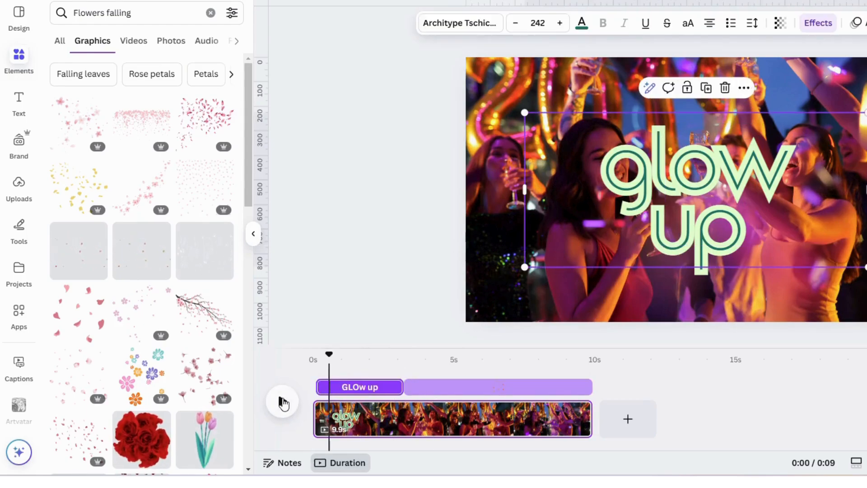
left_click(282, 401)
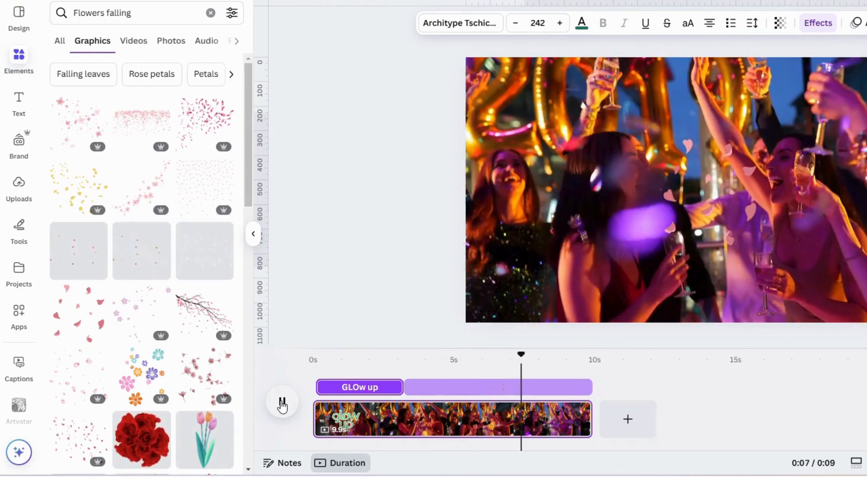
left_click_drag(590, 387, 503, 387)
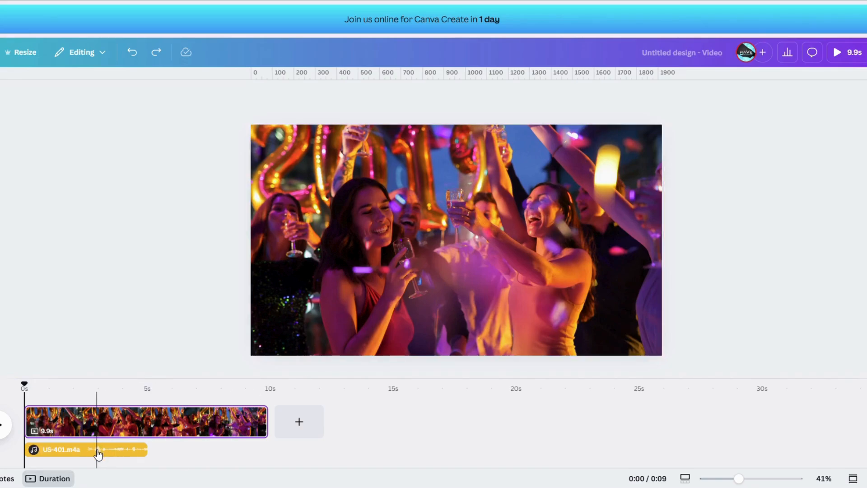
Step: Apply voice enhancement to the US-401.m4a audio track below the party video
left_click(110, 457)
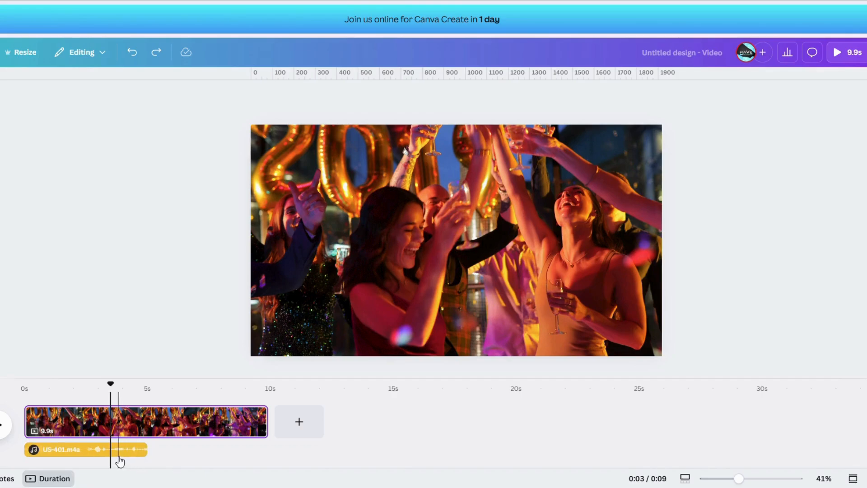
left_click(124, 456)
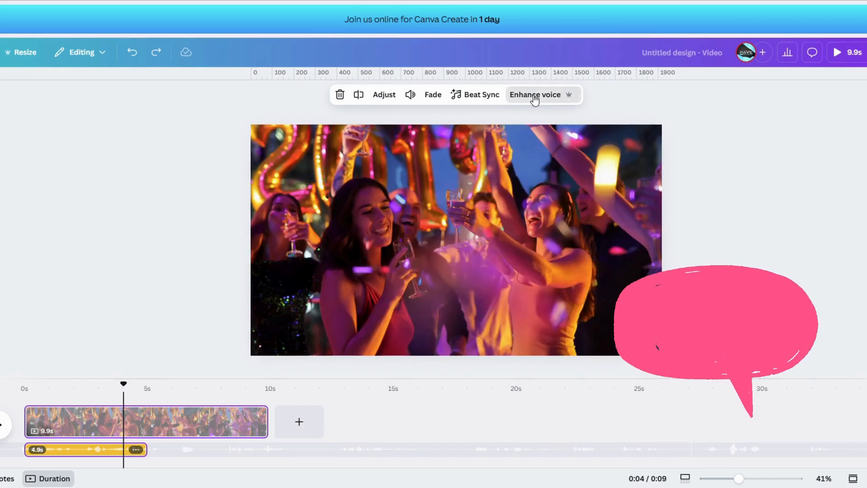
left_click(534, 96)
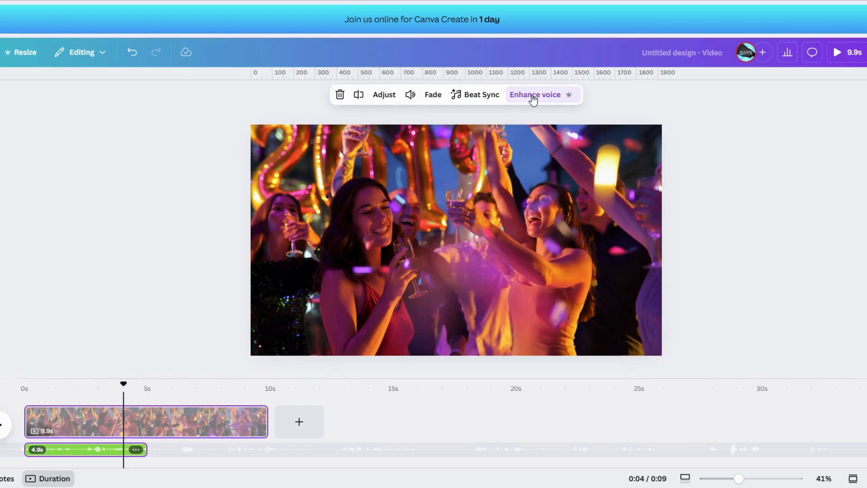
Step: Raise the volume of the audio track below the party video
left_click(41, 426)
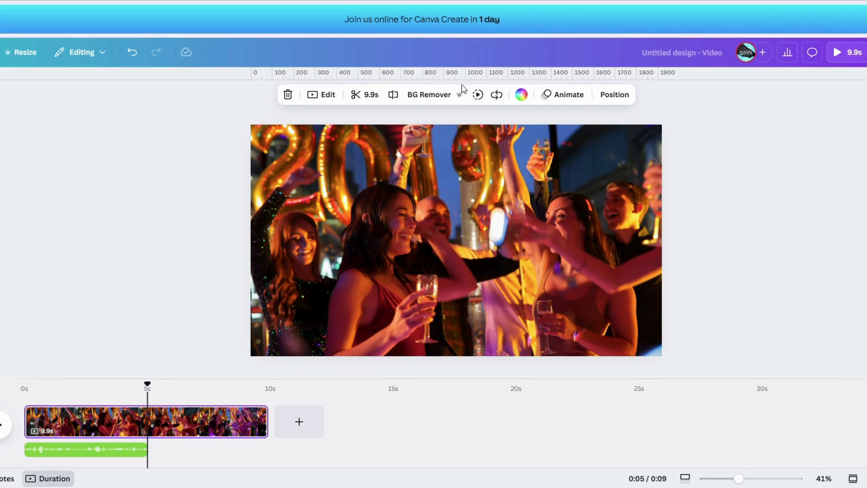
left_click(123, 449)
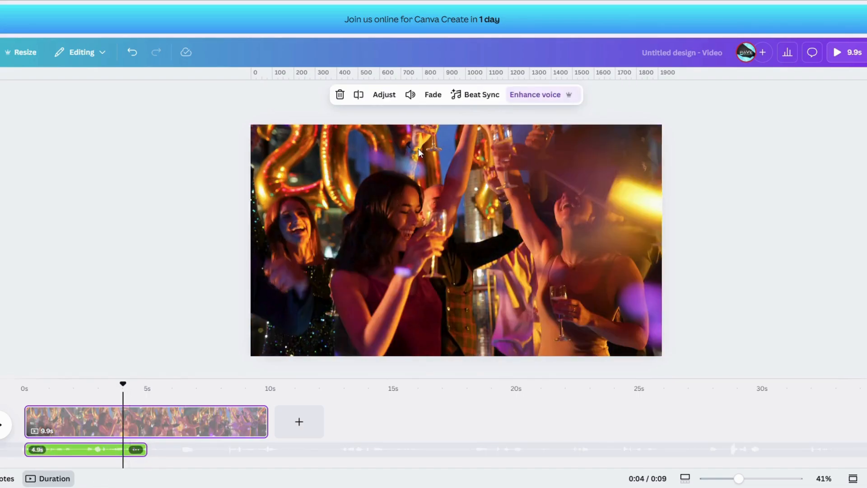
left_click(410, 96)
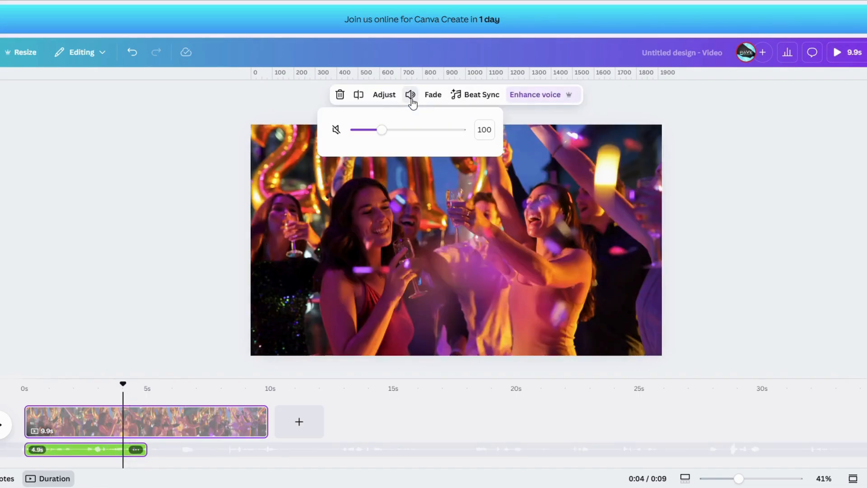
left_click(414, 131)
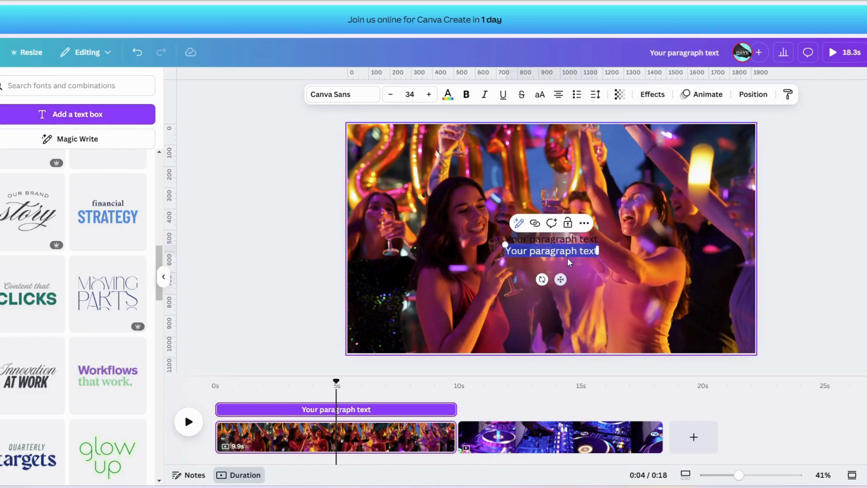
Step: Replace the upper placeholder text on the party video page with "Jan 01 , 2025"
left_click_drag(569, 262, 562, 238)
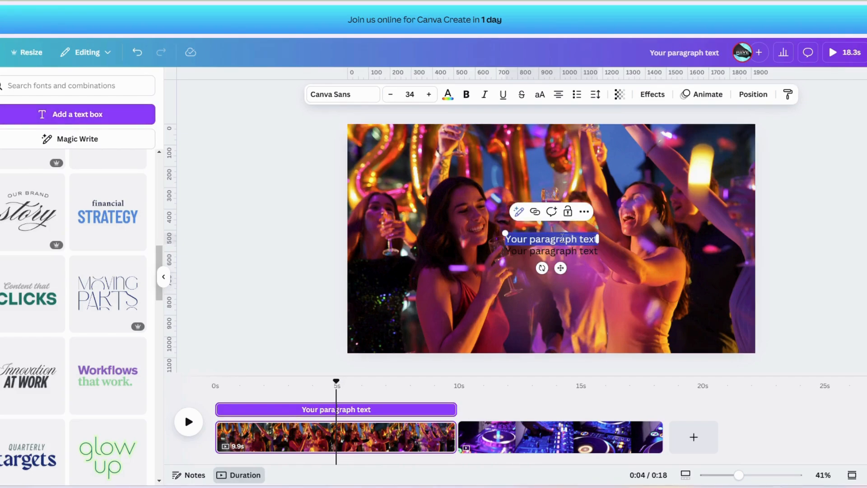
type("Jan")
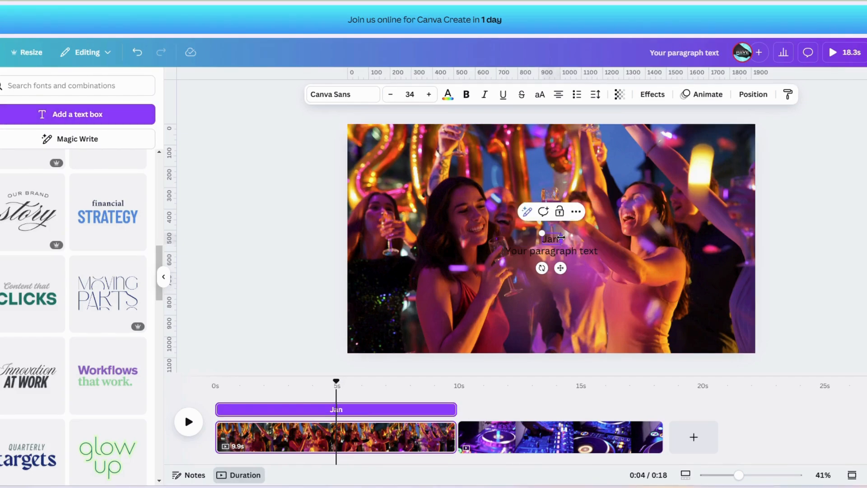
type(" 01q , 2025")
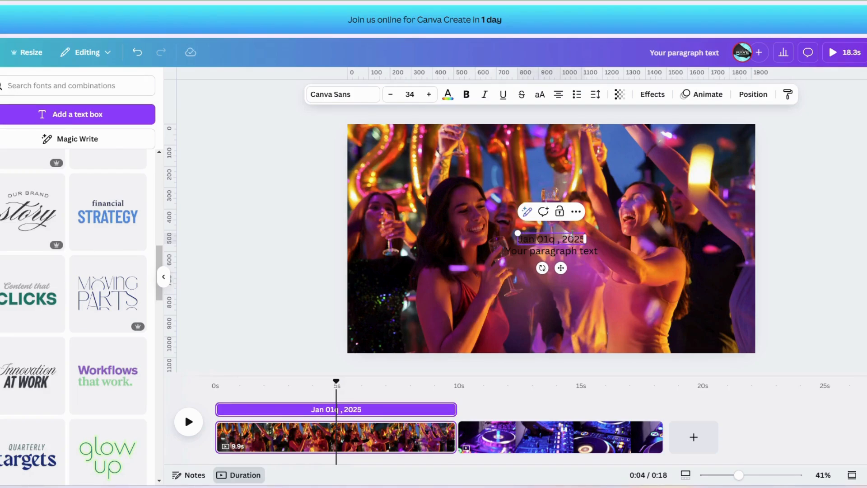
left_click(556, 242)
key("BackSpace")
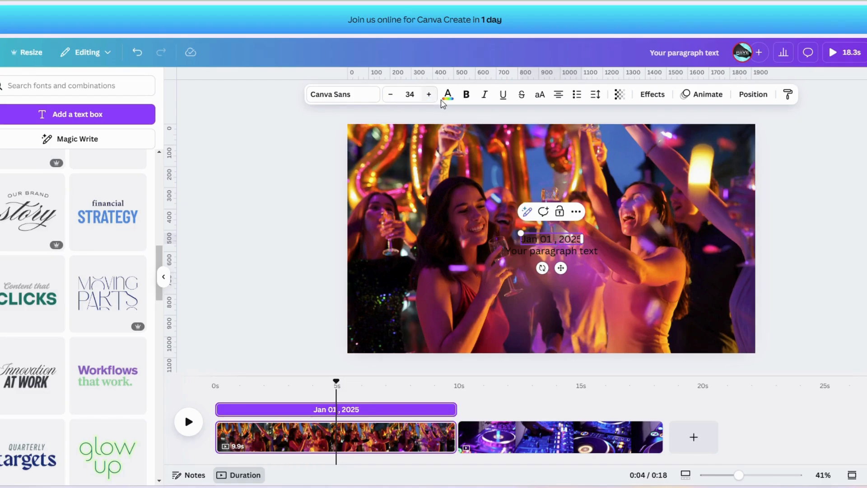
Step: Make the date text white and bold, and place it in the party video's upper-right corner
left_click(447, 95)
left_click(57, 160)
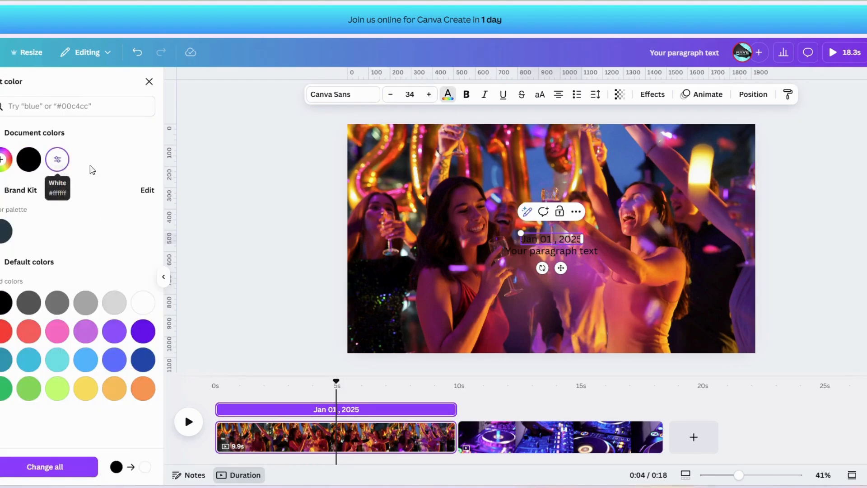
triple_click(533, 240)
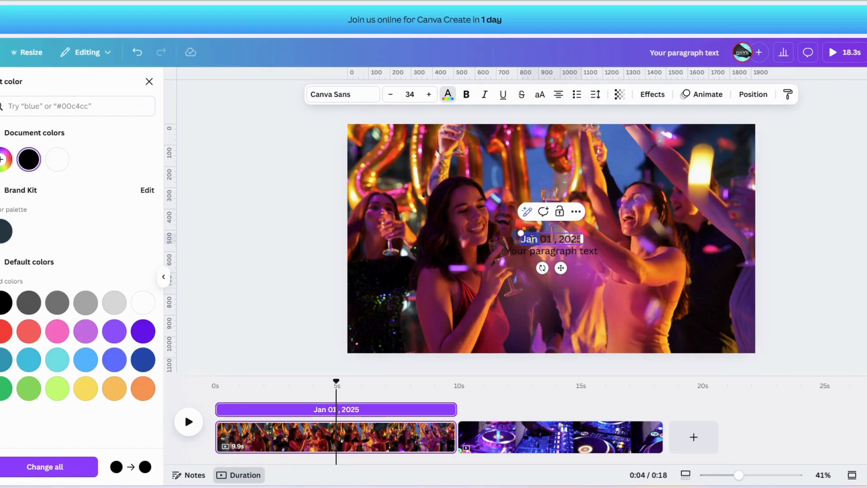
left_click(55, 164)
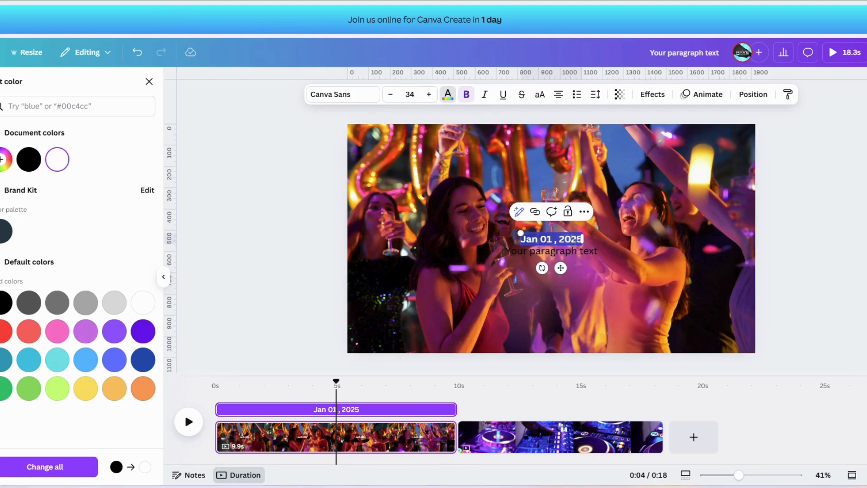
left_click(581, 239)
left_click(608, 244)
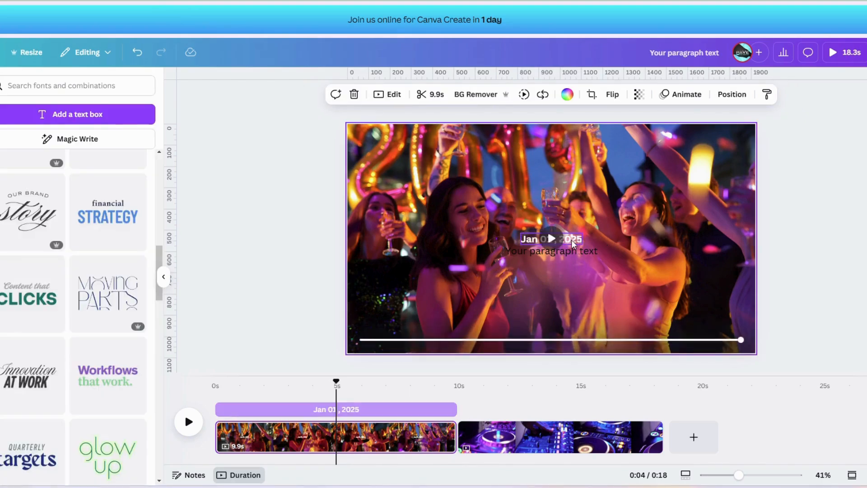
left_click_drag(576, 241, 742, 137)
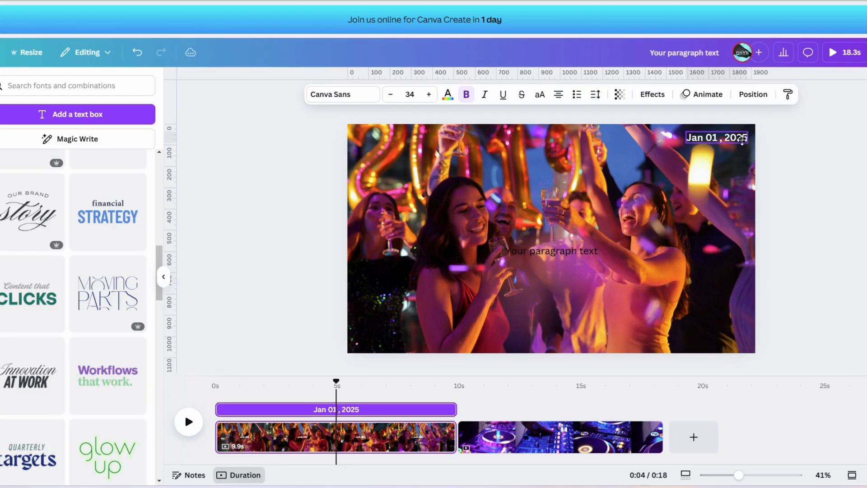
Step: Replace the remaining placeholder text on the party video page with "18:00 HRS"
left_click(557, 256)
key("ctrl+a")
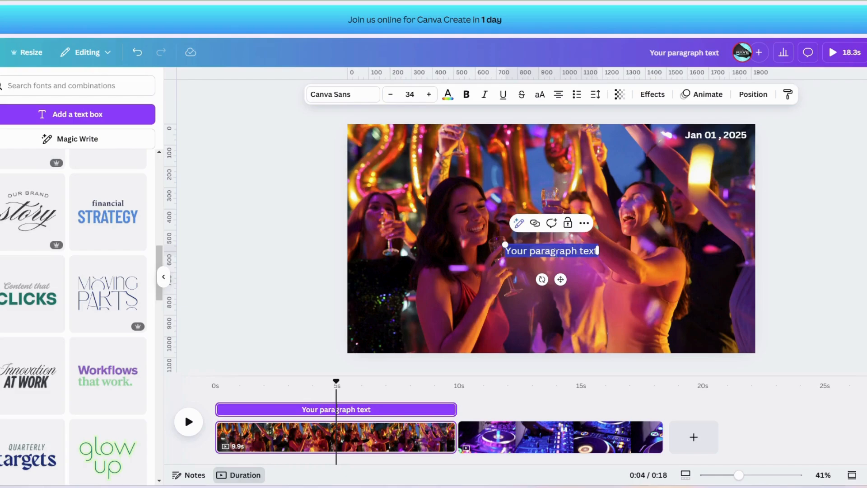
type("18:00n")
key("BackSpace")
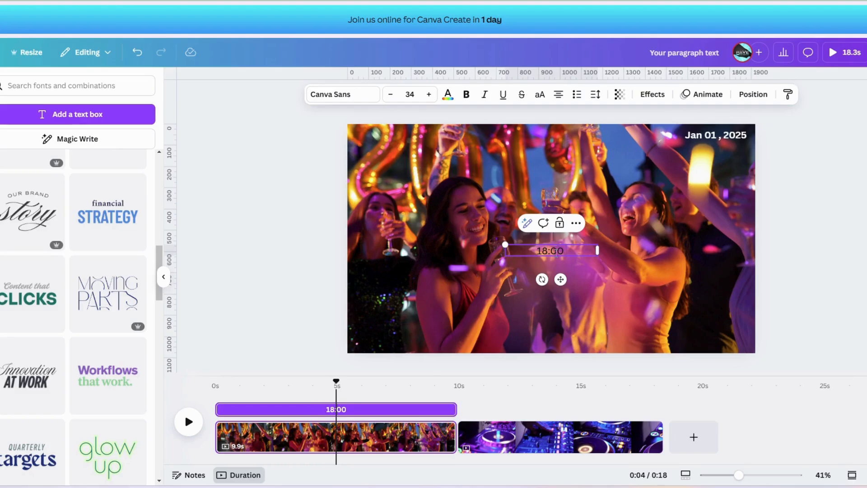
type("HRS")
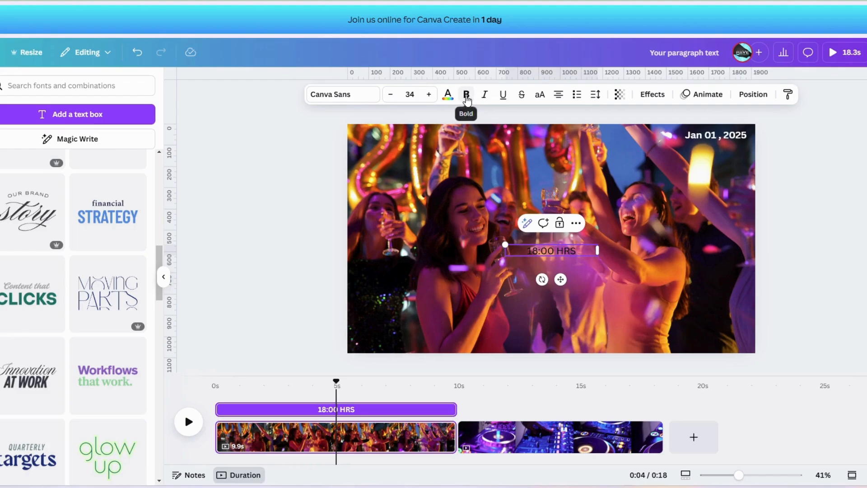
Step: Color the "18:00 HRS" text white and place it centered directly under the date in the upper-right corner
double_click(550, 249)
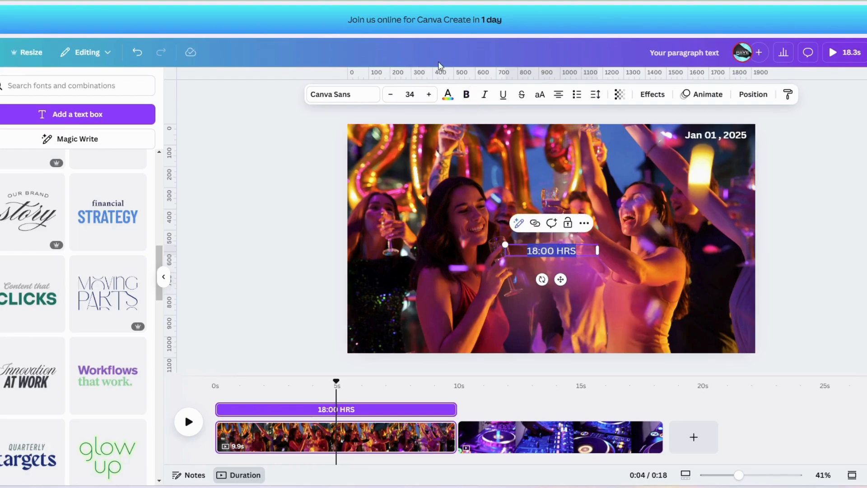
left_click(449, 99)
left_click(142, 302)
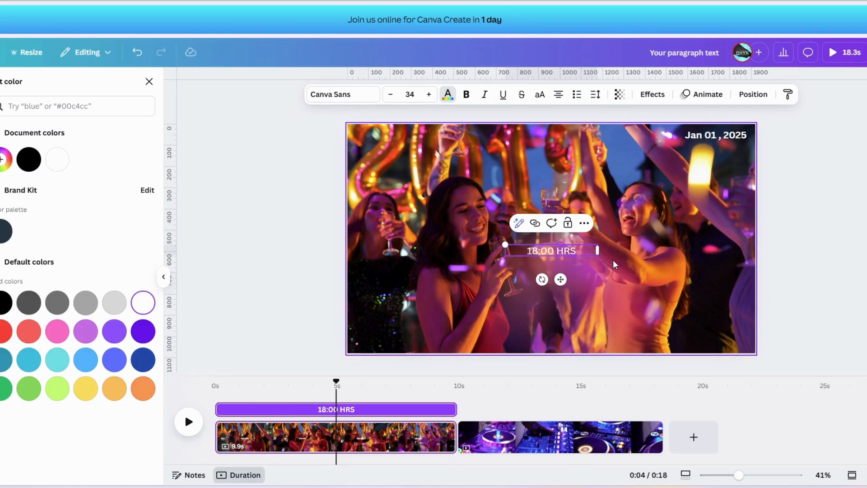
left_click(592, 256)
left_click_drag(592, 253, 735, 137)
left_click(742, 136)
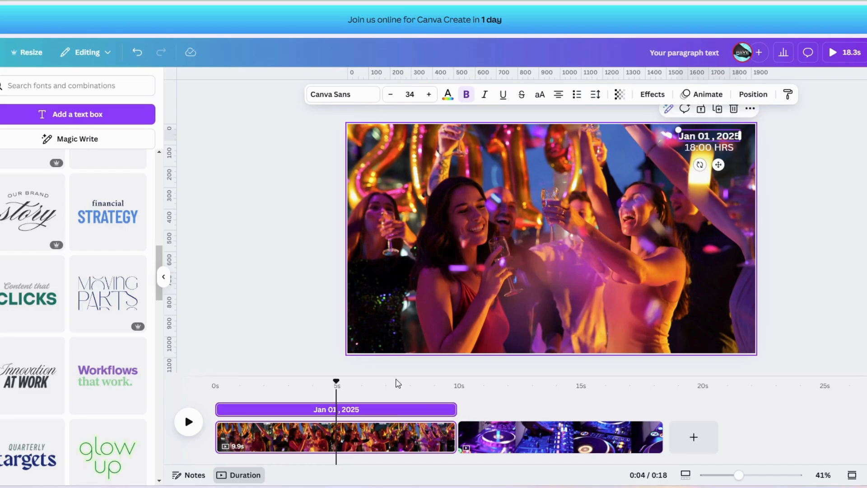
Step: Copy the date and time texts from the party page to the same spot on the DJ video page
left_click(413, 435)
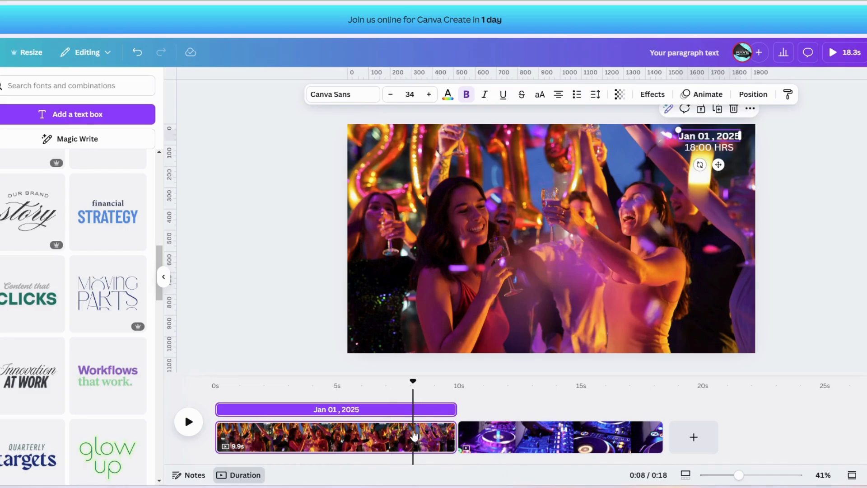
left_click(414, 435)
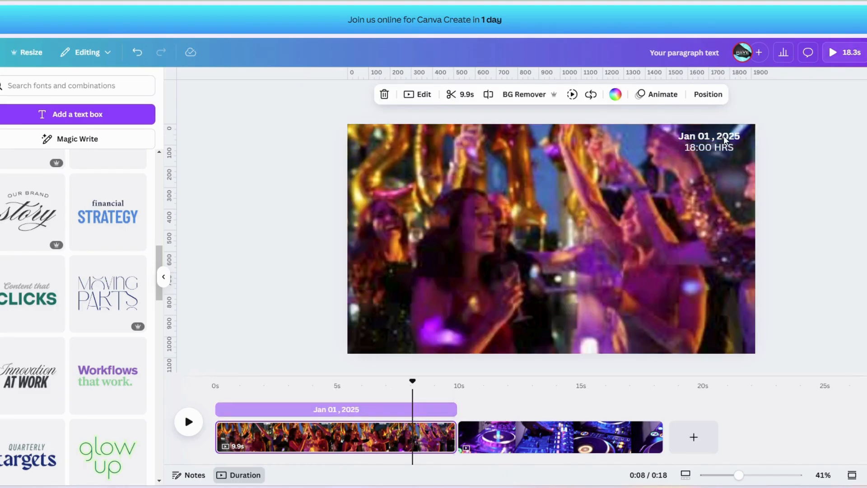
left_click(725, 138)
left_click(722, 147, "shift")
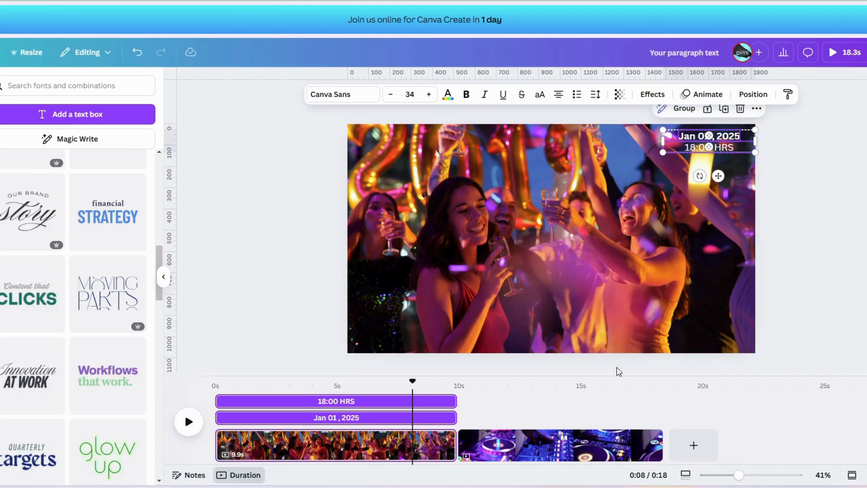
left_click(579, 441)
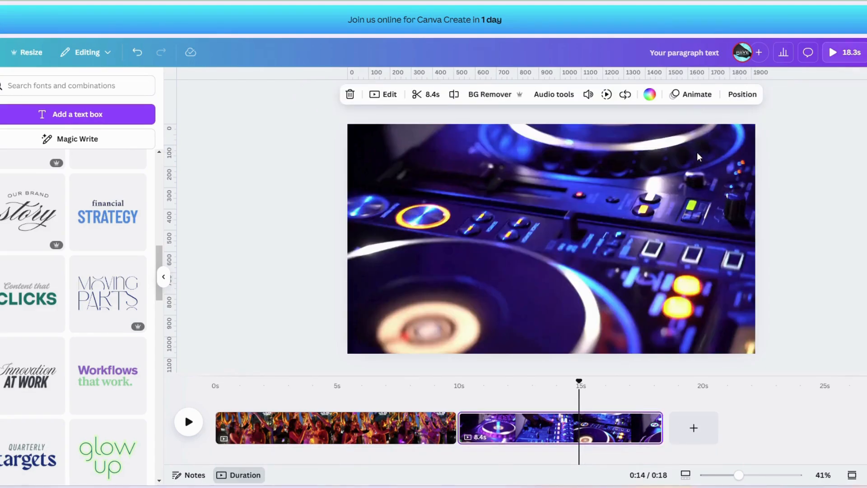
left_click(699, 158)
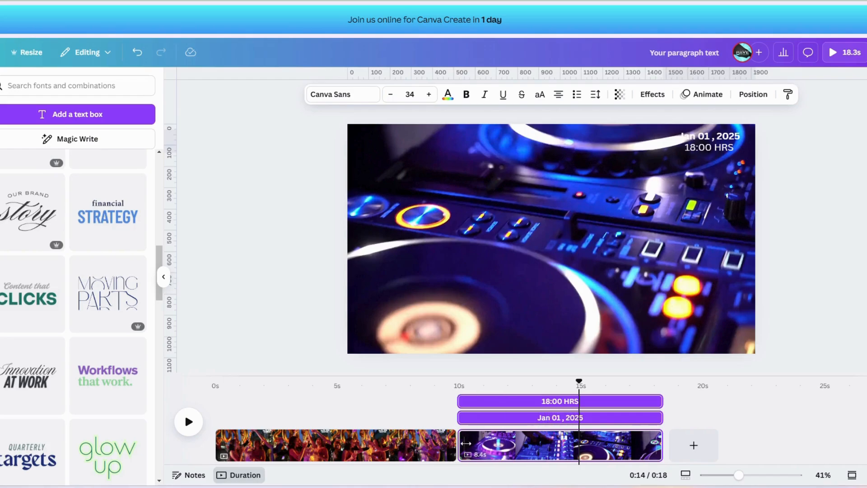
Step: Shorten the party page's date text to about 2.6 seconds and trim the "18:00 HRS" text to start where the date ends
mouse_move(457, 441)
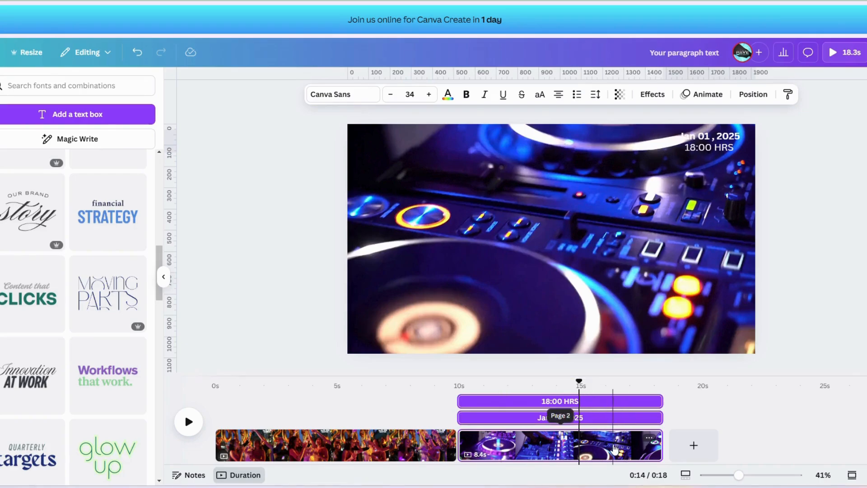
left_click(409, 442)
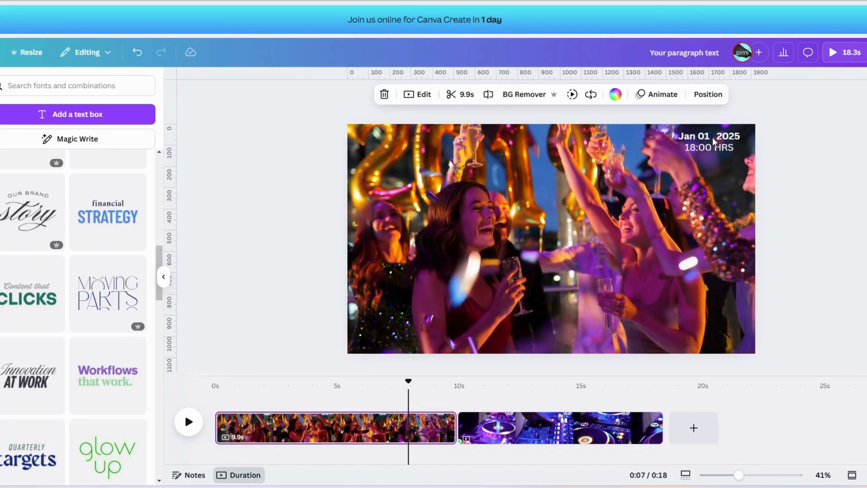
left_click(714, 142)
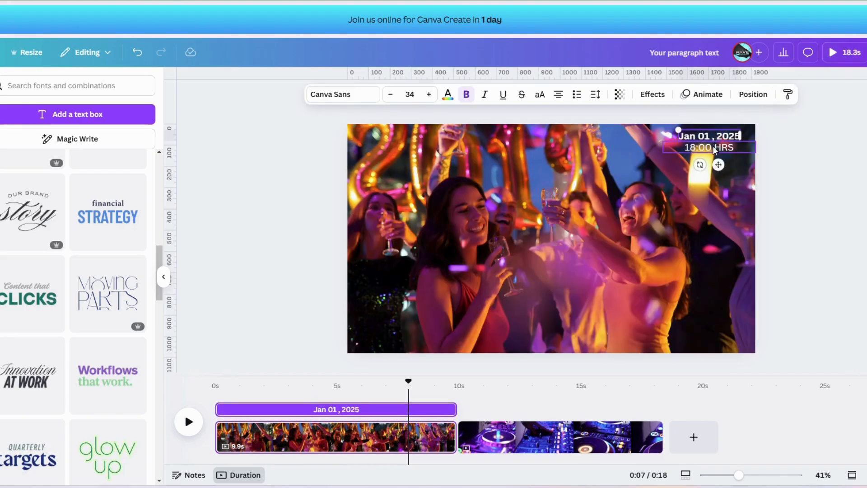
left_click(714, 149, "shift")
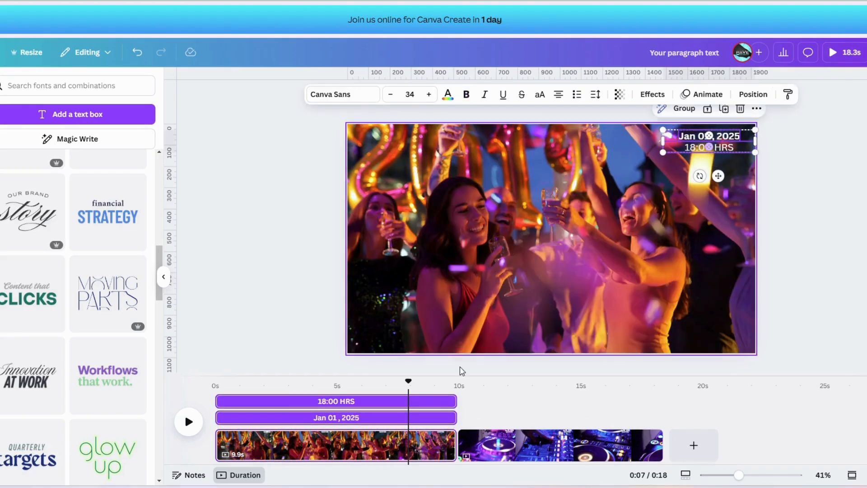
left_click_drag(453, 417, 274, 417)
left_click_drag(219, 401, 288, 409)
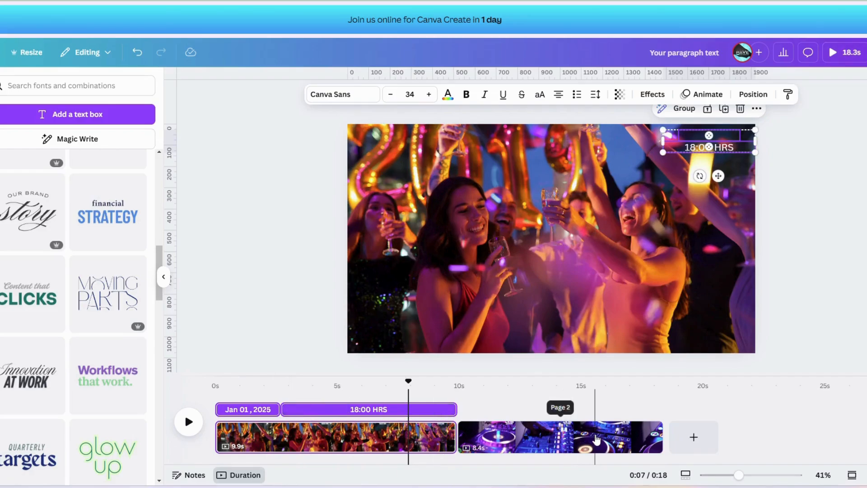
Step: Paste the copied date and time texts onto the DJ video page and delete the pasted "Jan 01, 2025" text
left_click(596, 438)
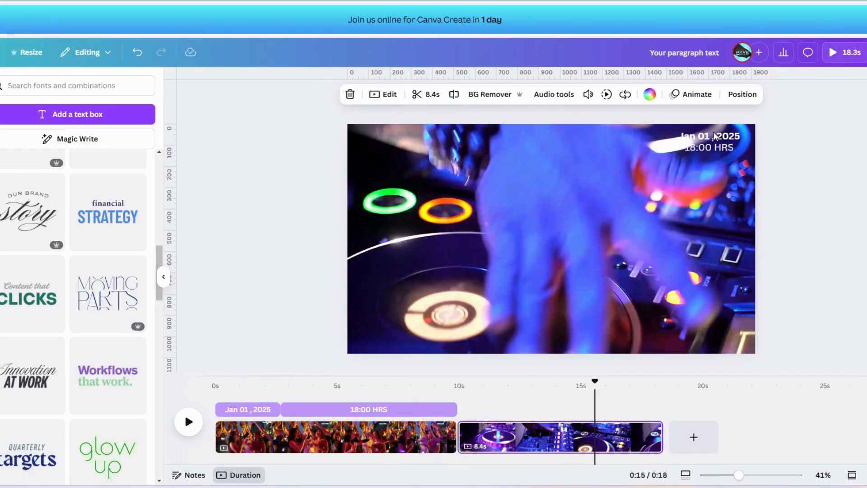
key("ctrl+v")
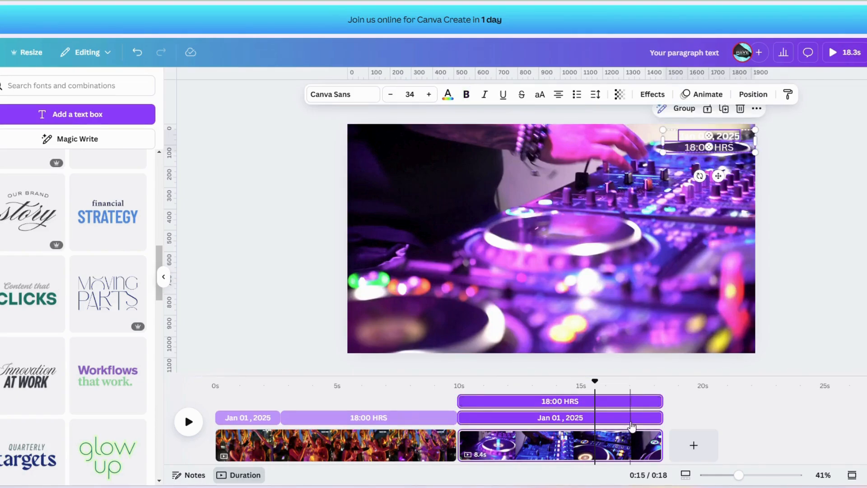
left_click(633, 425)
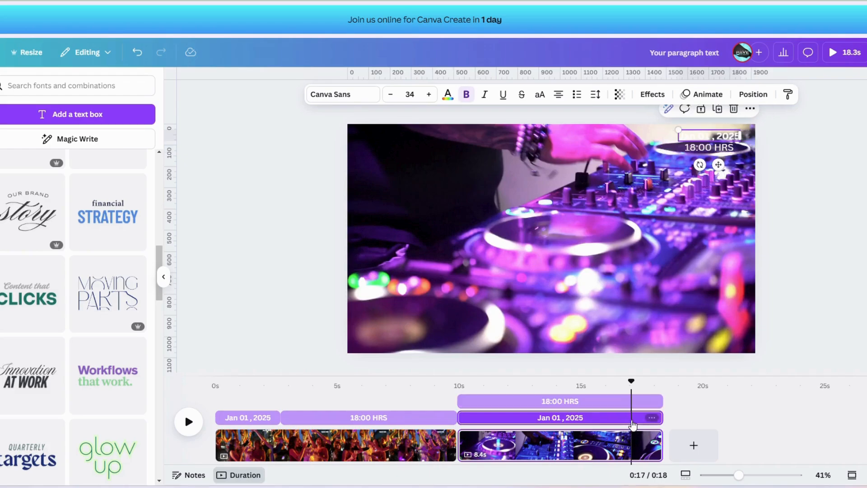
key("Delete")
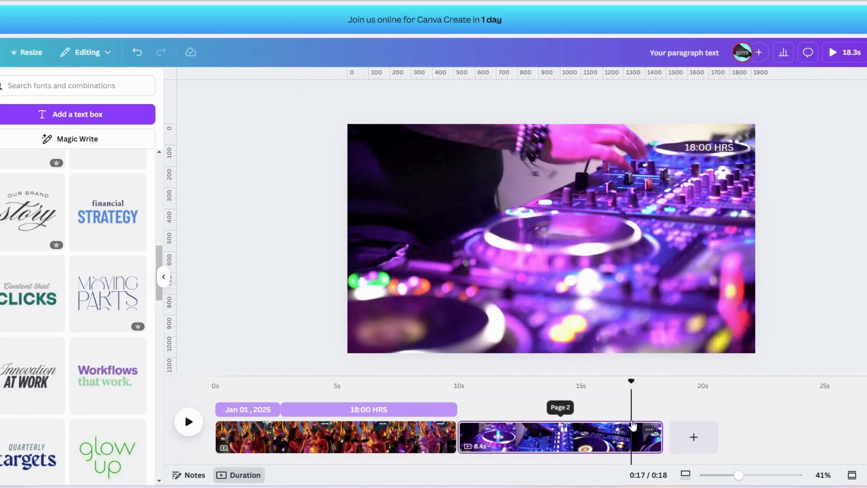
Step: Make the DJ page's "18:00 HRS" text bold and position it in the upper-right corner of the video
left_click(726, 147)
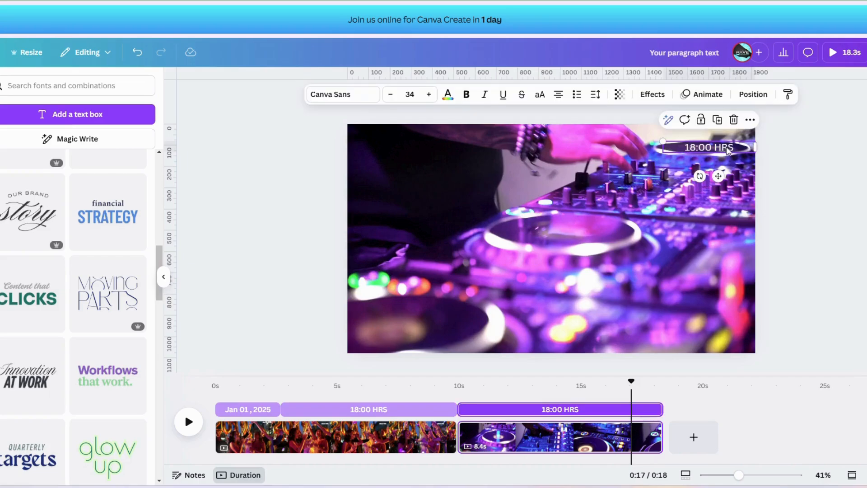
mouse_move(728, 150)
left_mouse_down()
mouse_move(728, 131)
mouse_move(726, 165)
mouse_move(726, 157)
left_mouse_up()
left_click(466, 95)
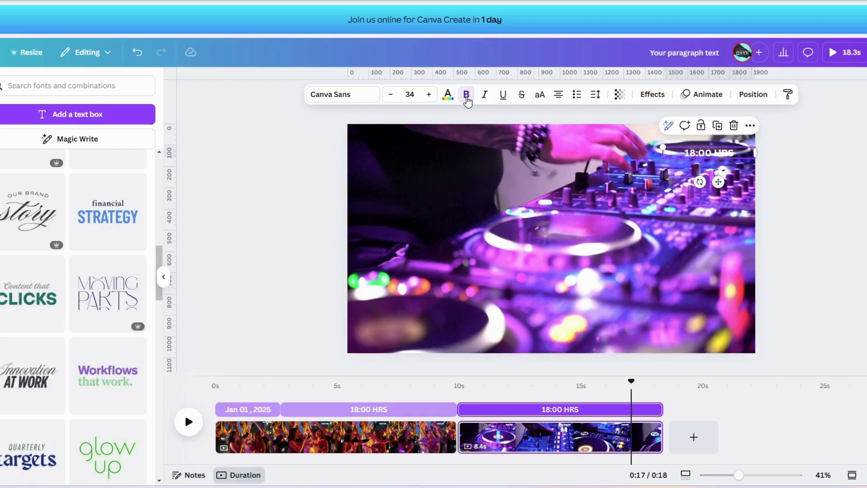
left_click_drag(728, 157, 728, 151)
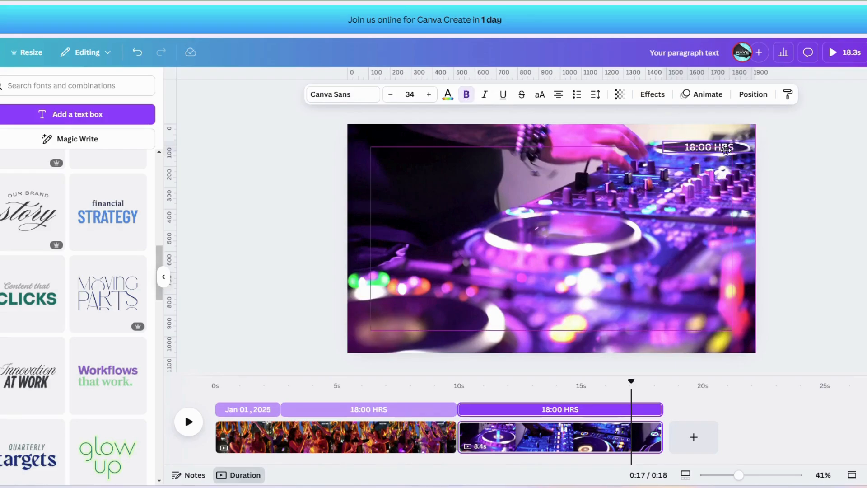
Step: Shorten the DJ page's "18:00 HRS" text to end at about 15.3 seconds and play the video from the party page
left_click_drag(658, 412, 585, 412)
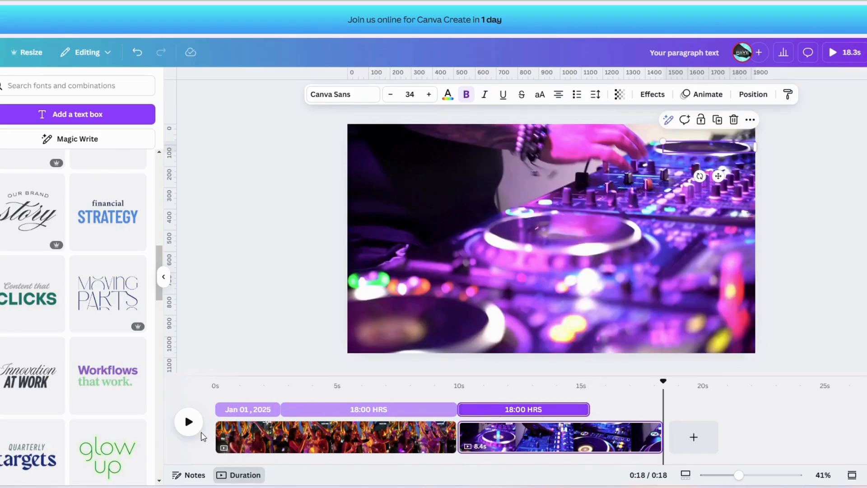
left_click(248, 444)
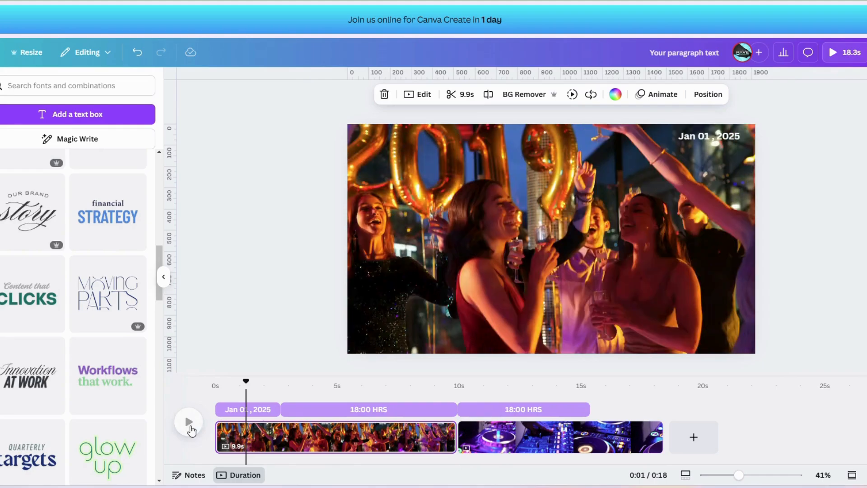
left_click(189, 423)
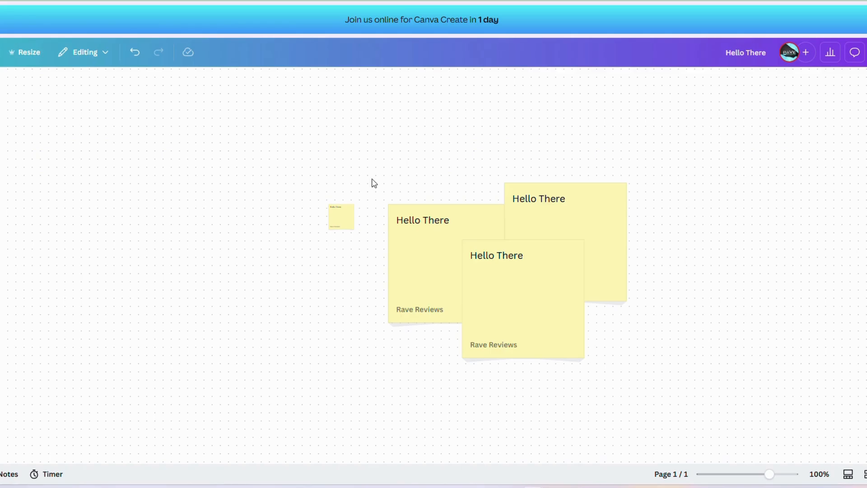
Step: Enlarge the tiny "Hello There" sticky note beside the overlapping notes proportionally to about 205 × 205
left_click(342, 215)
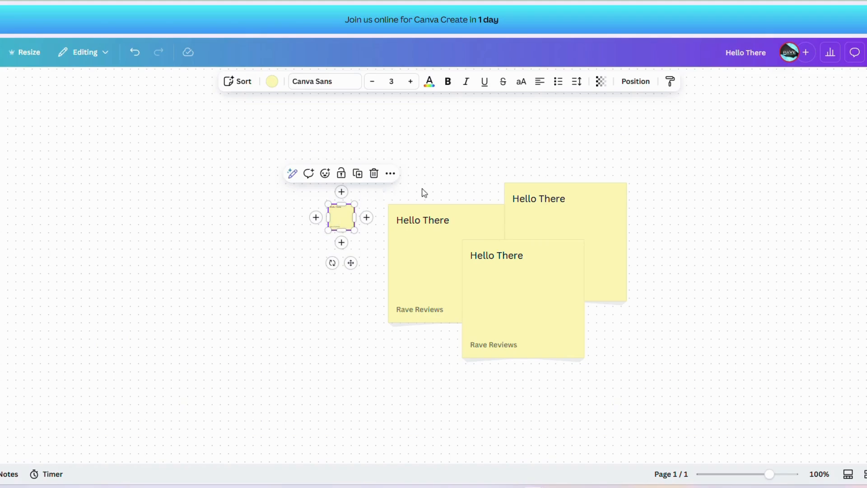
left_click(383, 375)
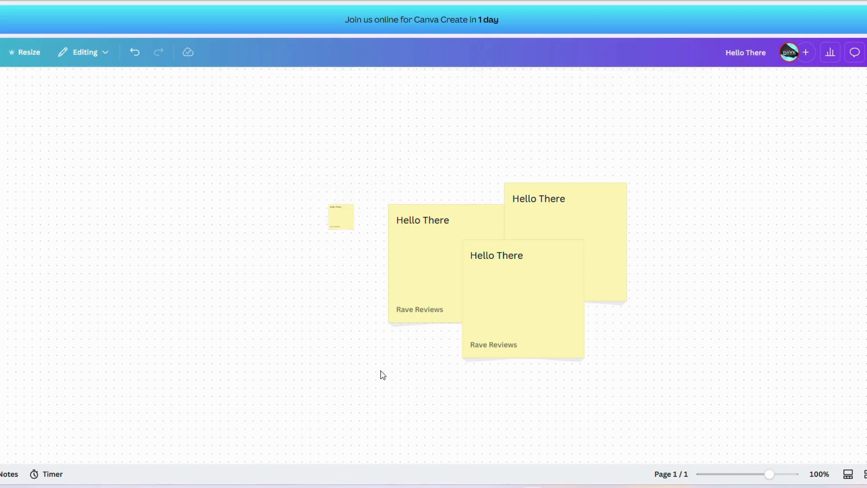
left_click(353, 228)
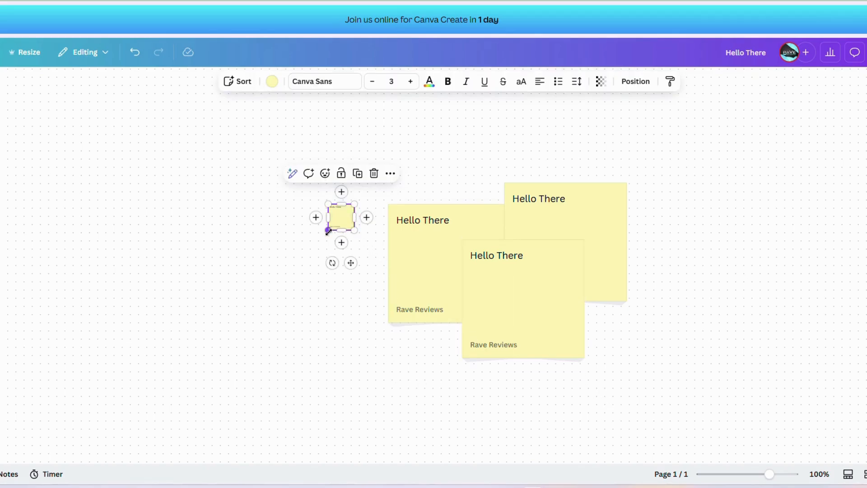
left_click(389, 188)
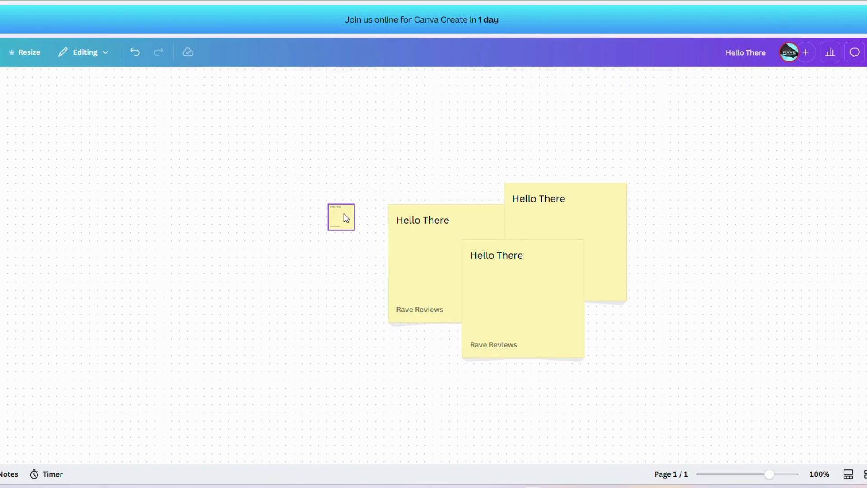
left_click(346, 218)
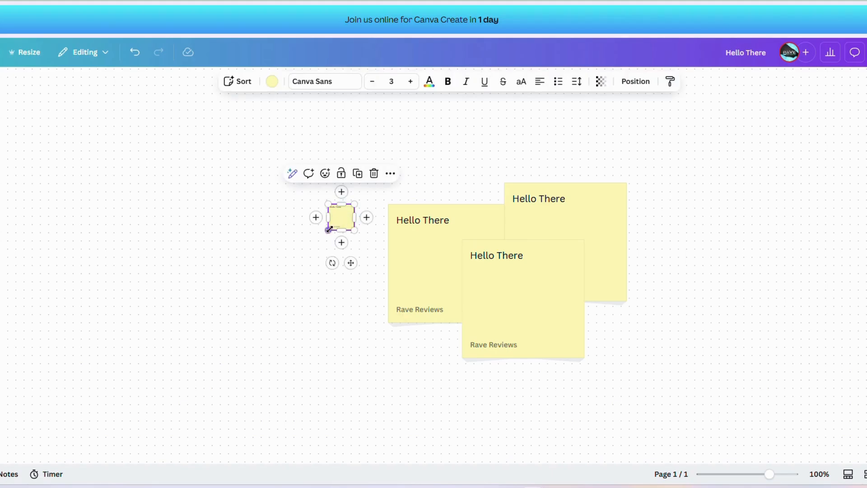
left_click_drag(316, 246, 238, 301)
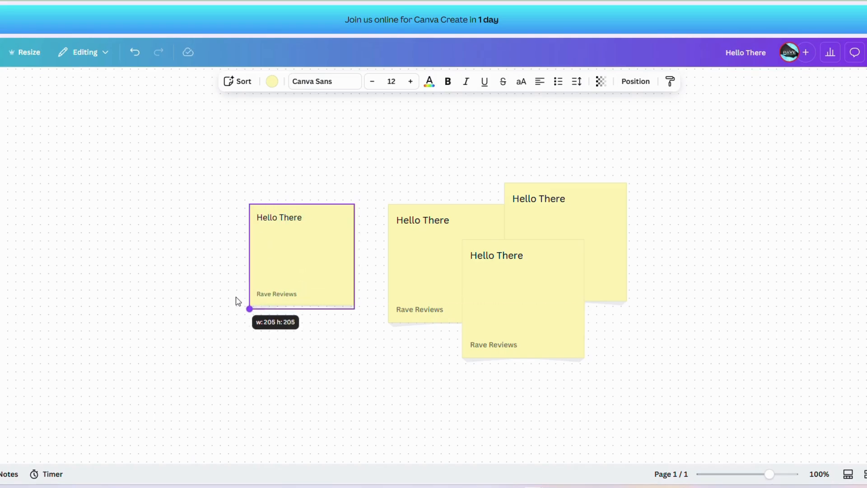
left_click_drag(238, 301, 238, 301)
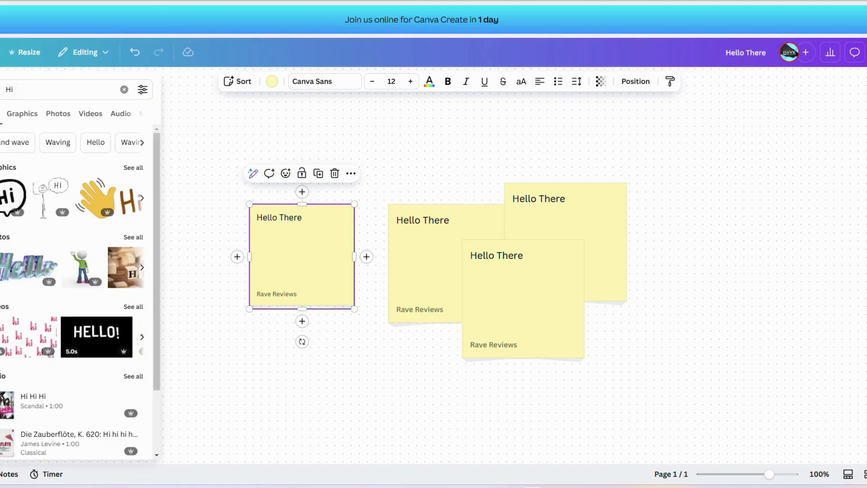
Step: Add the "Hi" speech bubble graphic to the whiteboard, shrink it and place it above and left of the sticky notes
left_click(9, 193)
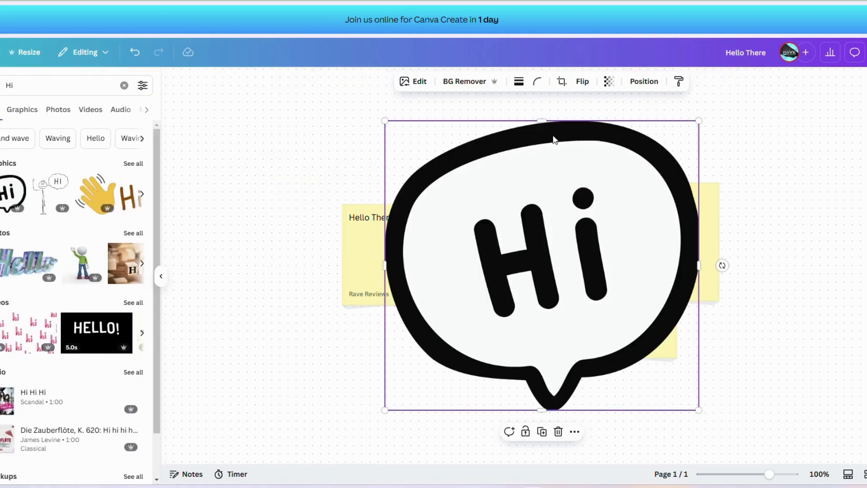
left_click_drag(698, 121, 401, 312)
left_click_drag(415, 381, 270, 123)
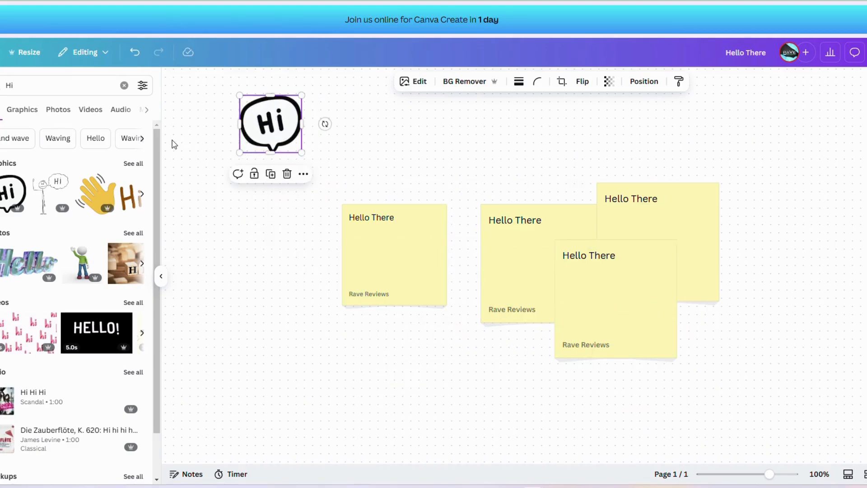
left_click(161, 276)
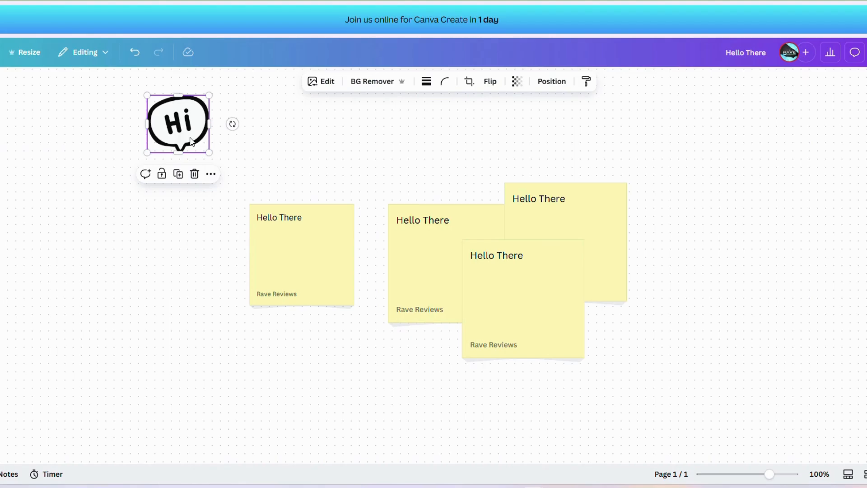
Step: Paste three copies of the "Hi" speech bubble at the lower-right, upper-right and lower-left of the sticky notes
left_click(705, 394)
left_click(706, 395)
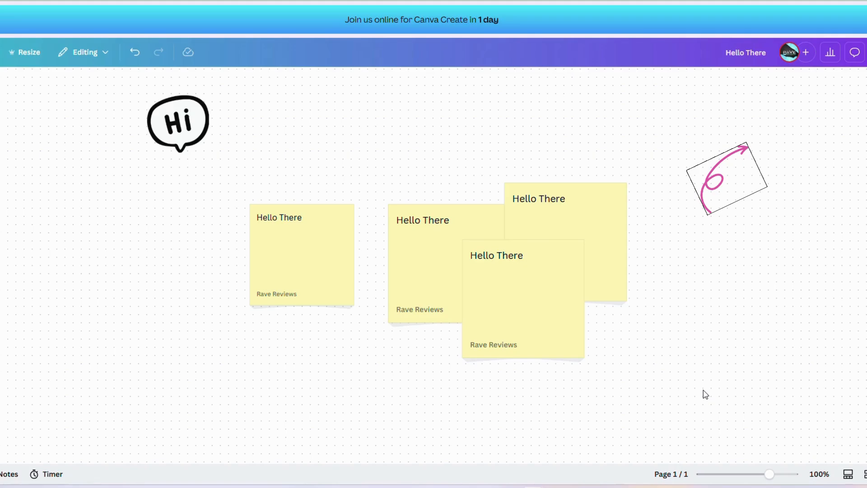
key("ctrl+v")
left_click(736, 151)
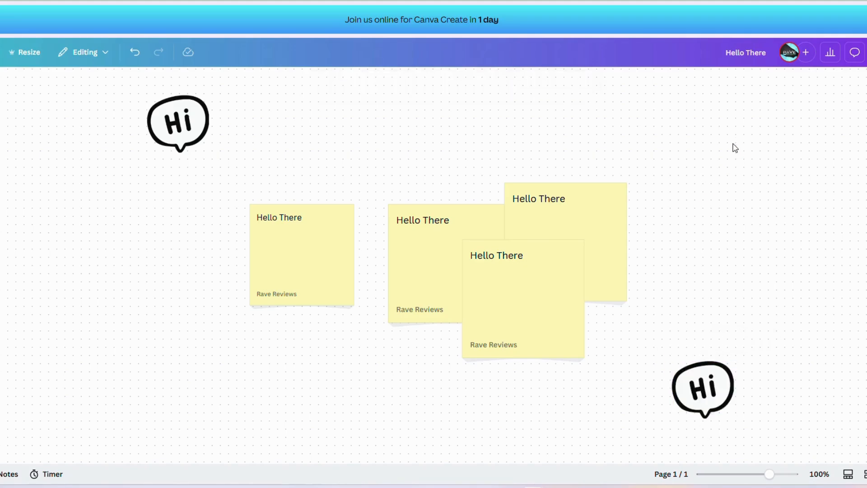
key("ctrl+v")
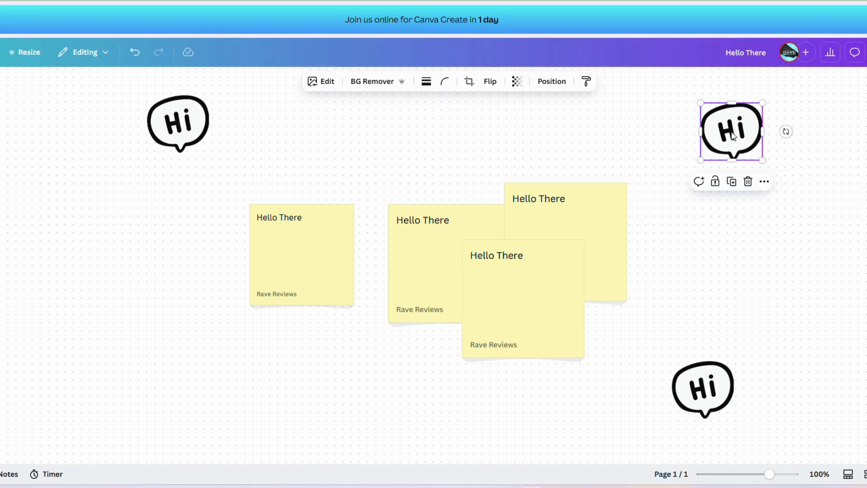
left_click(203, 421)
key("ctrl+v")
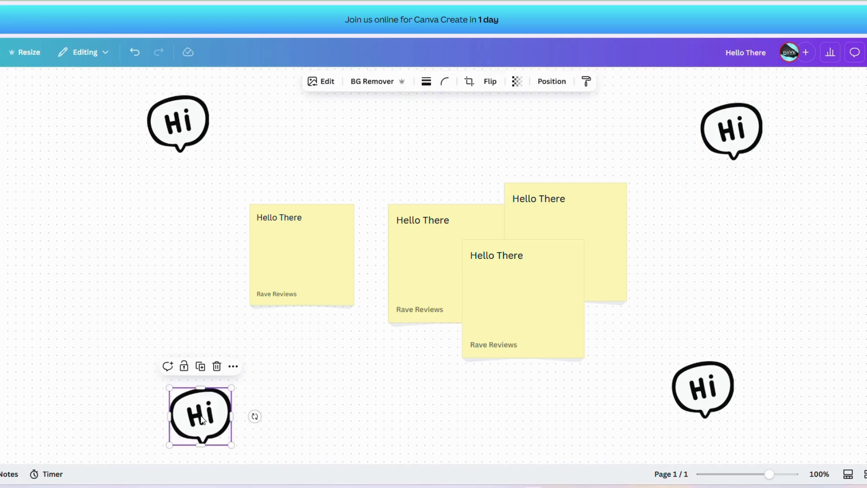